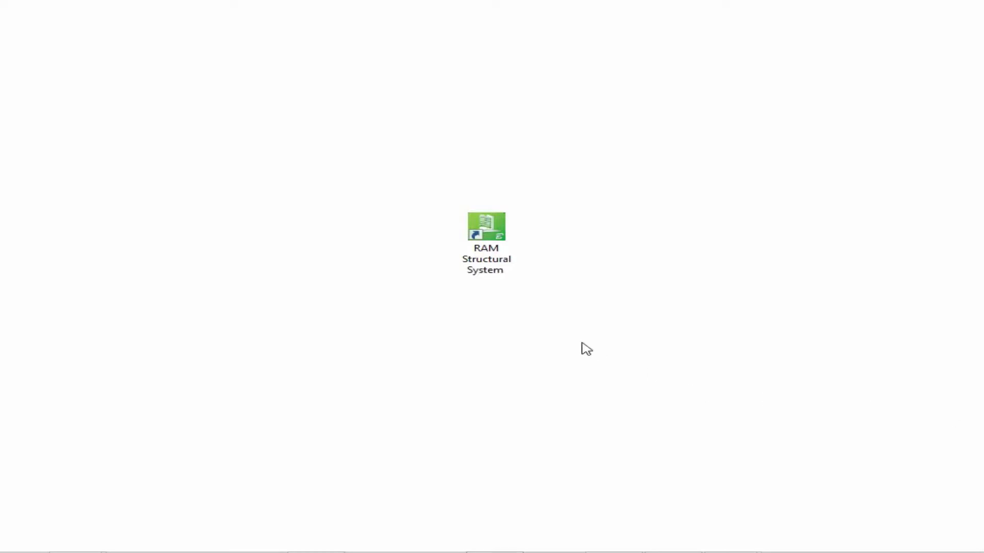
Launch RAM Structural System, maximize RAM Manager and open its File menu
click(484, 265)
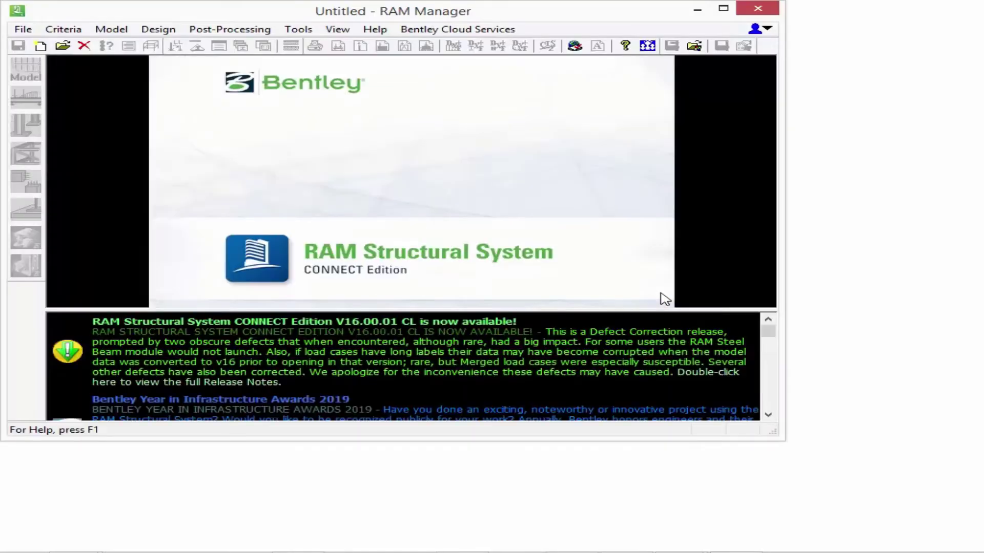
click(724, 9)
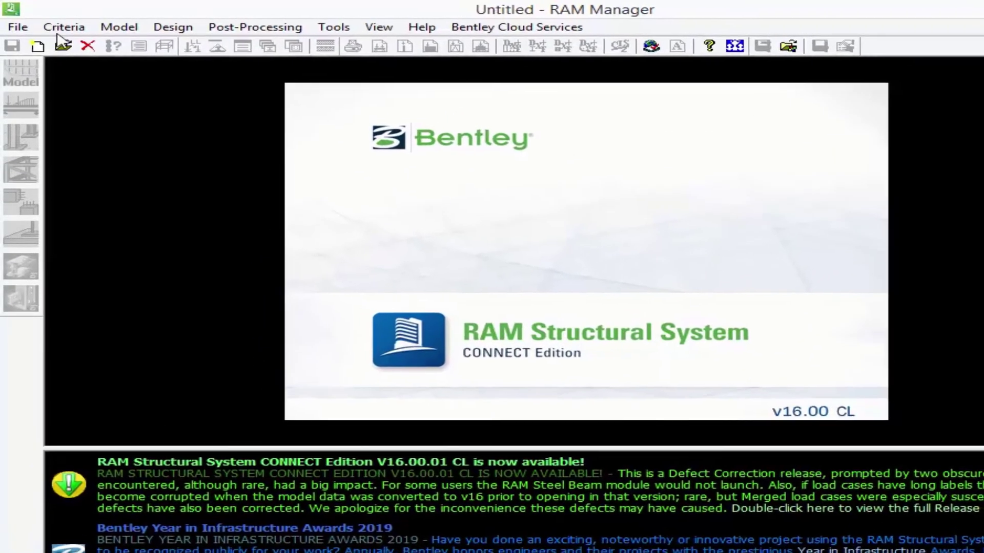
click(18, 26)
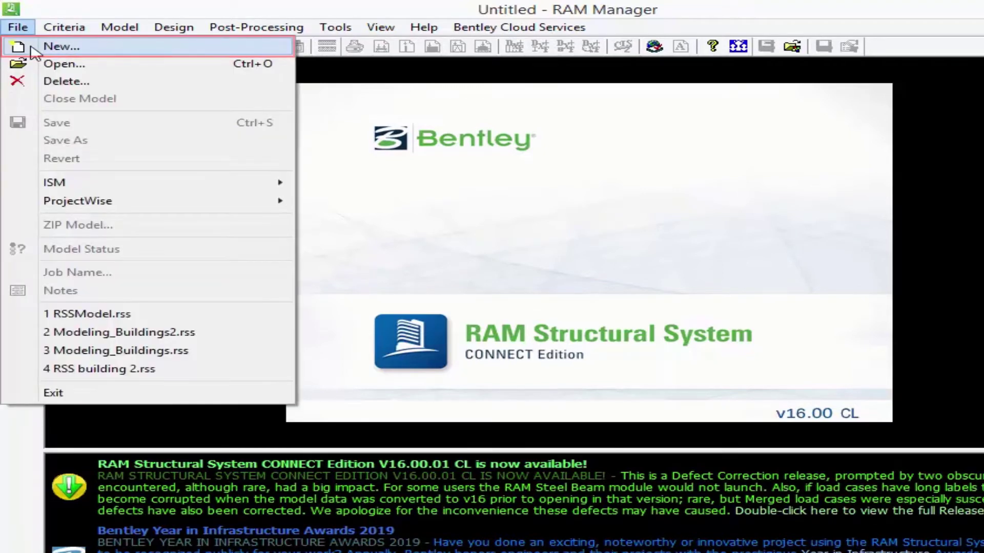
Create a new English-units model named 'RSS Model' saved on the Desktop
click(31, 47)
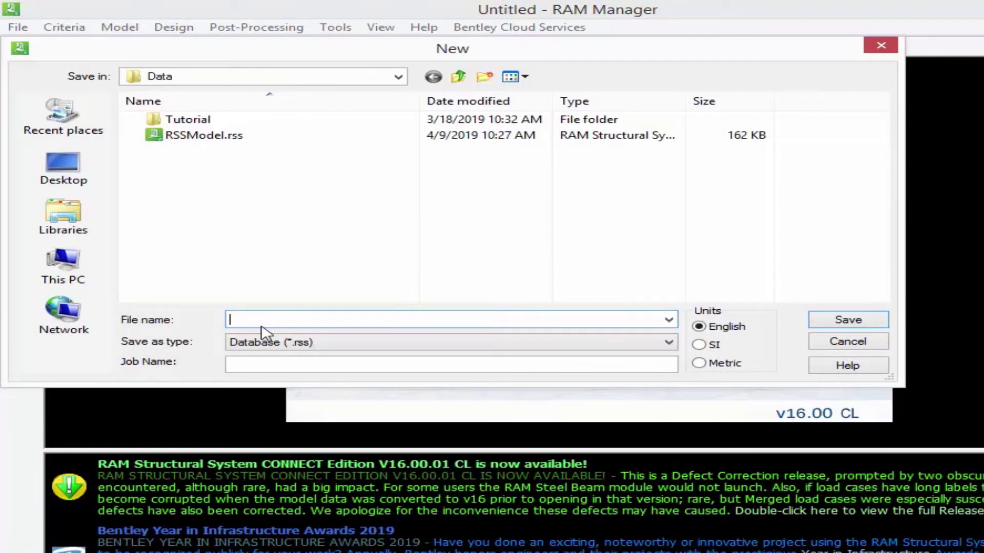
text(RSS Model)
click(397, 77)
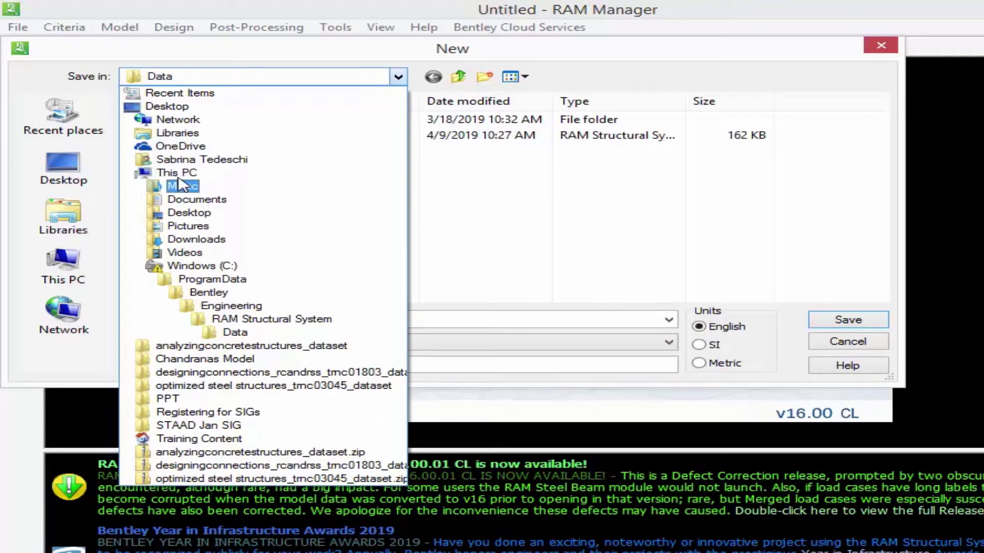
click(166, 107)
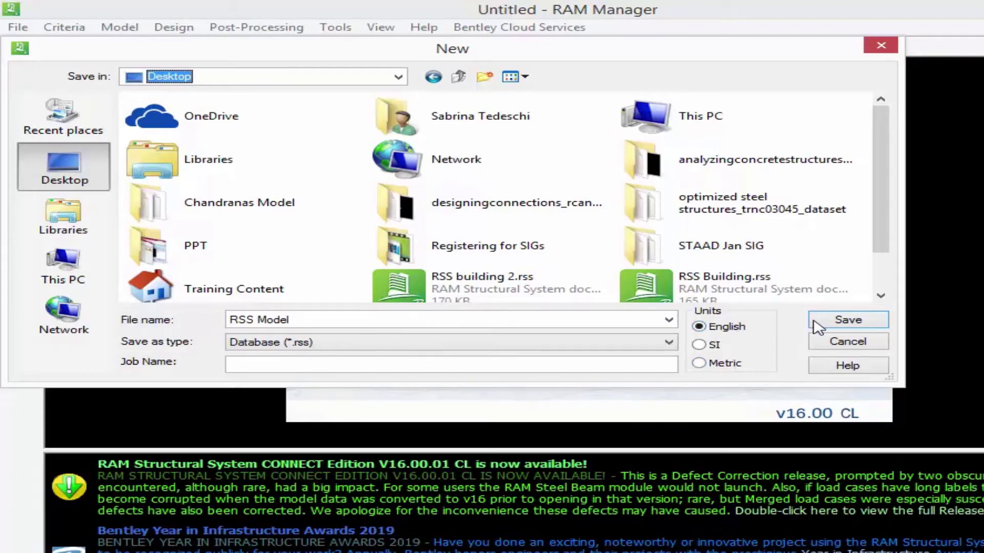
click(841, 322)
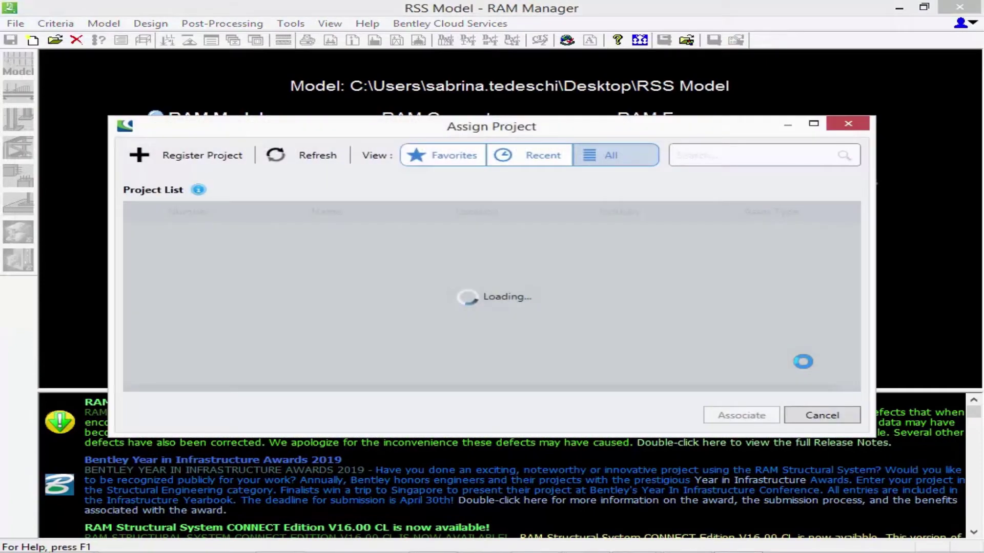
Cancel the Assign Project dialog so RSS Model stays unlinked to any project
click(807, 416)
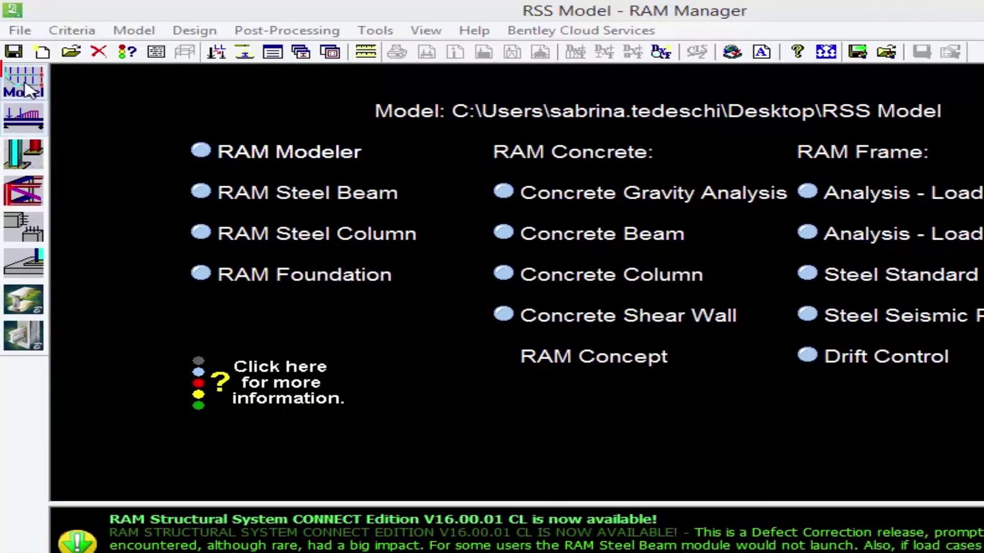
Launch RAM Modeler on RSS Model from RAM Manager's Model button
click(229, 194)
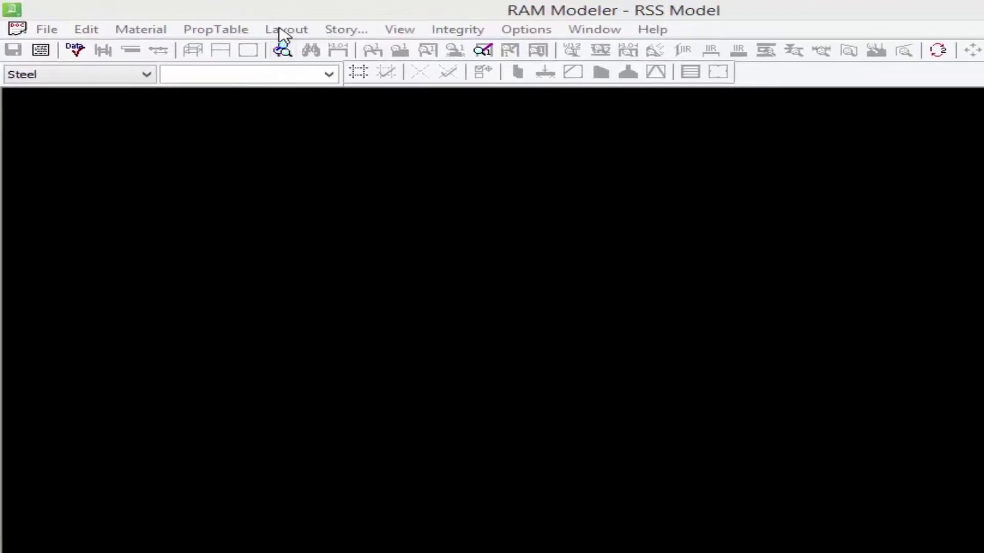
Open Layout > Type and add a Concrete Floor floor type
click(279, 30)
mouse_move(257, 48)
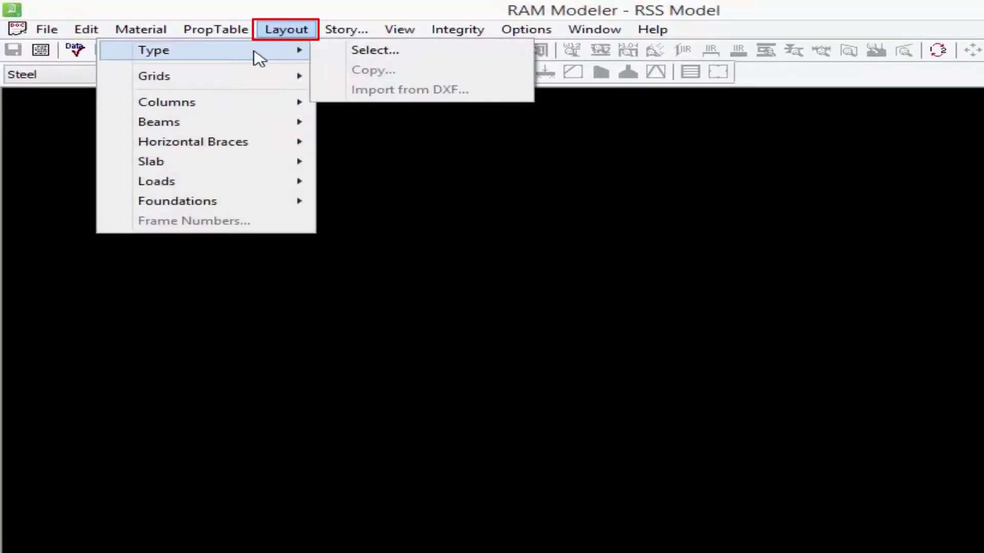
click(358, 51)
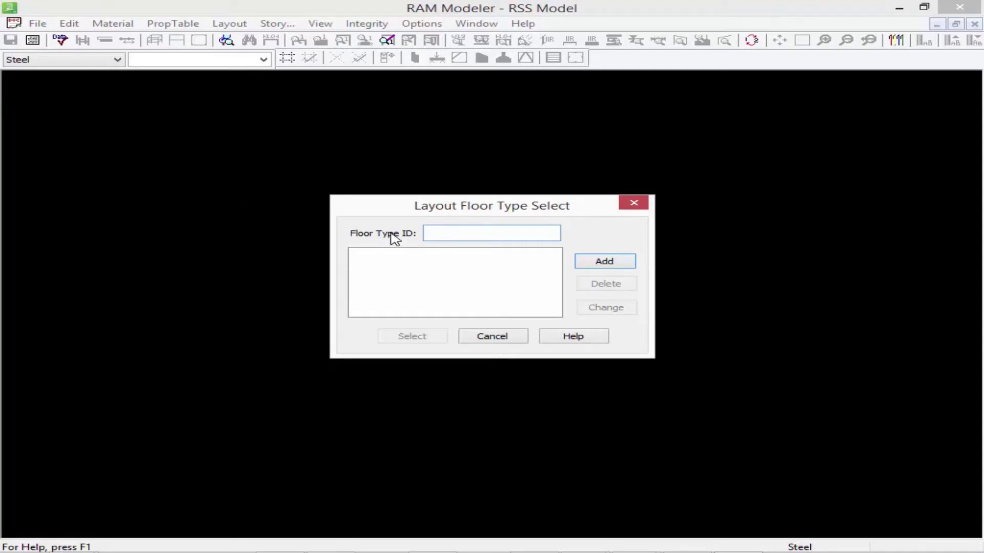
text(Concrete Floor)
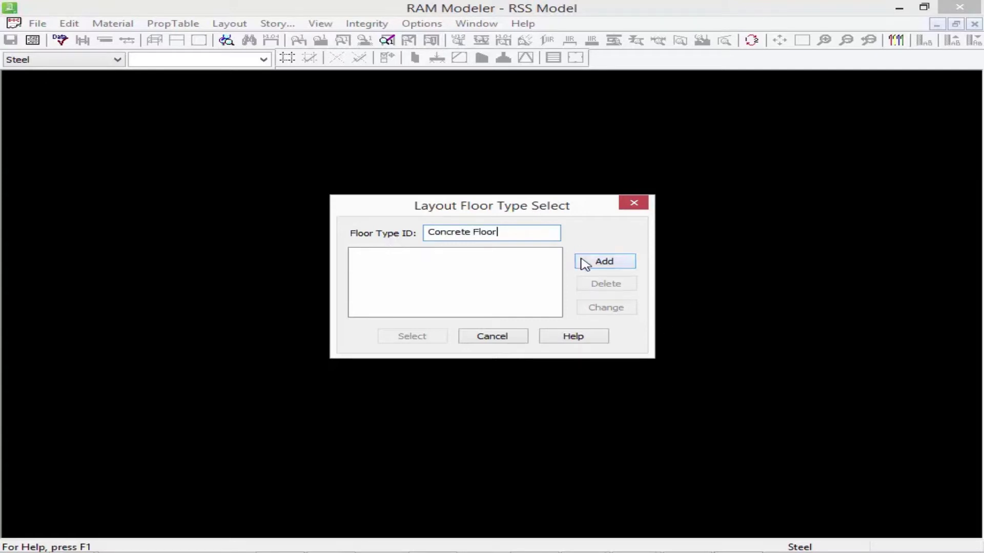
click(603, 261)
Add Steel Floor and Roof floor types, then open the Concrete Floor plan
drag(505, 231, 429, 231)
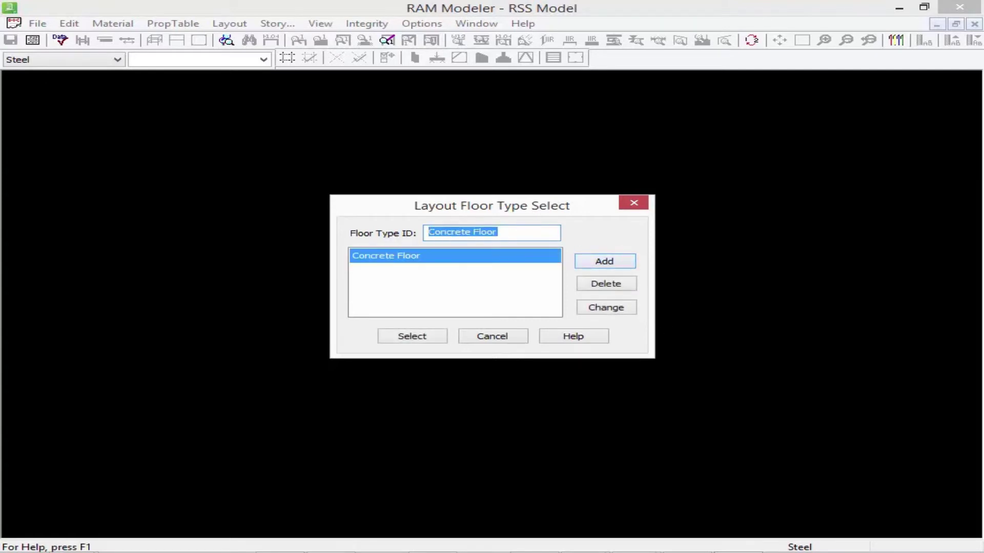
text(Steel Floor)
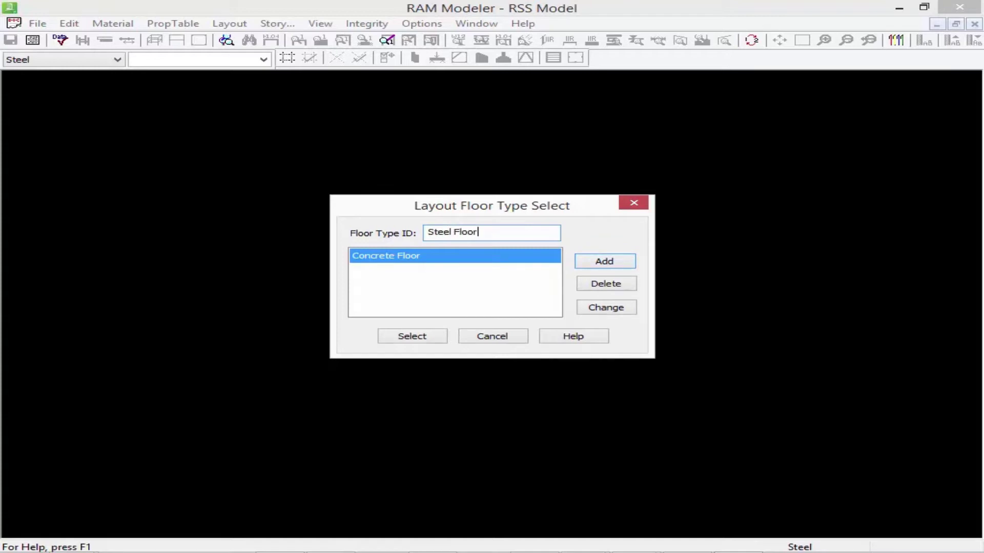
click(602, 262)
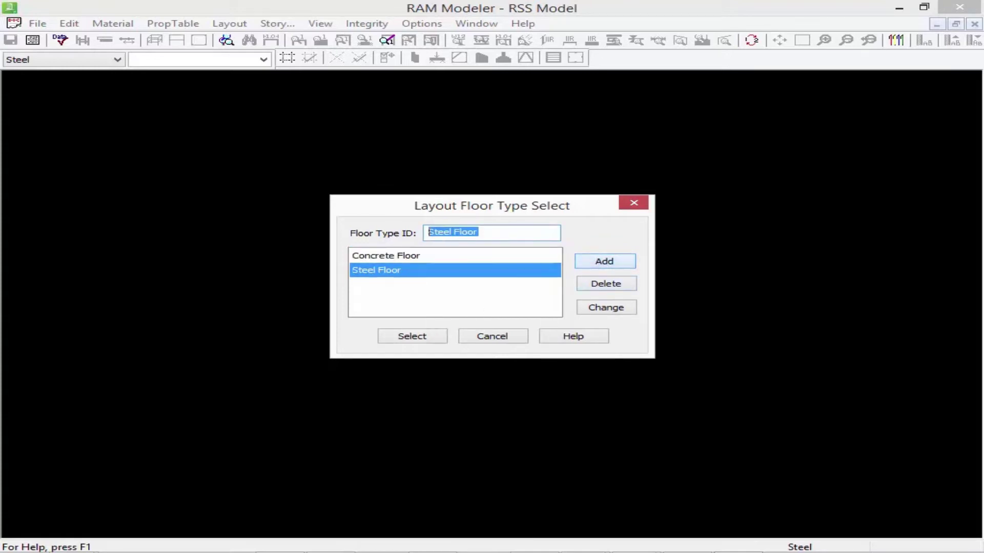
text(Roof)
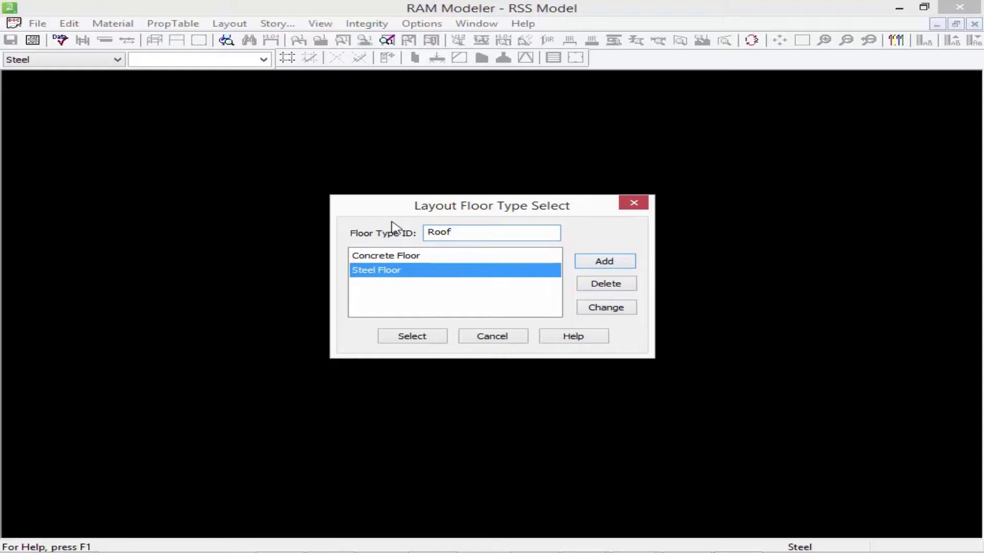
click(605, 263)
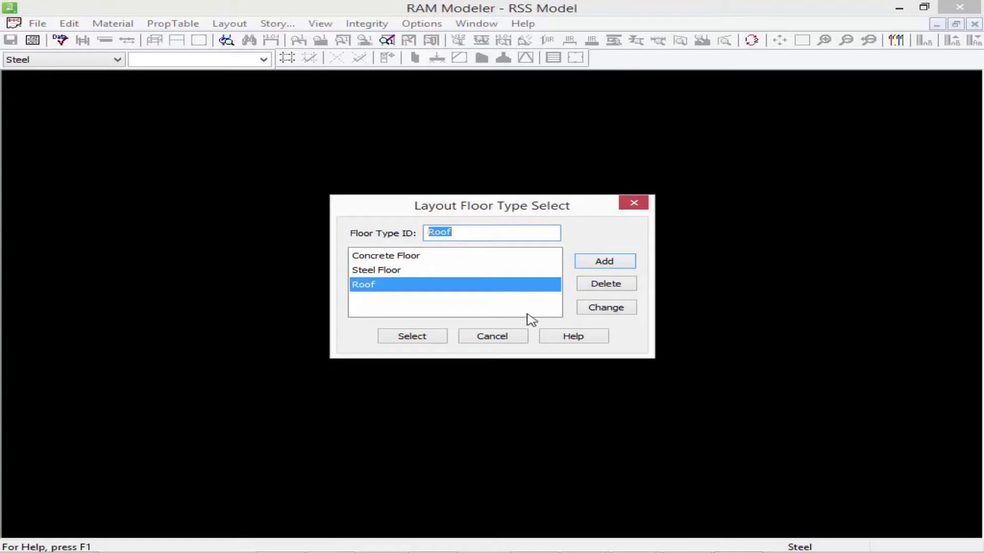
click(397, 257)
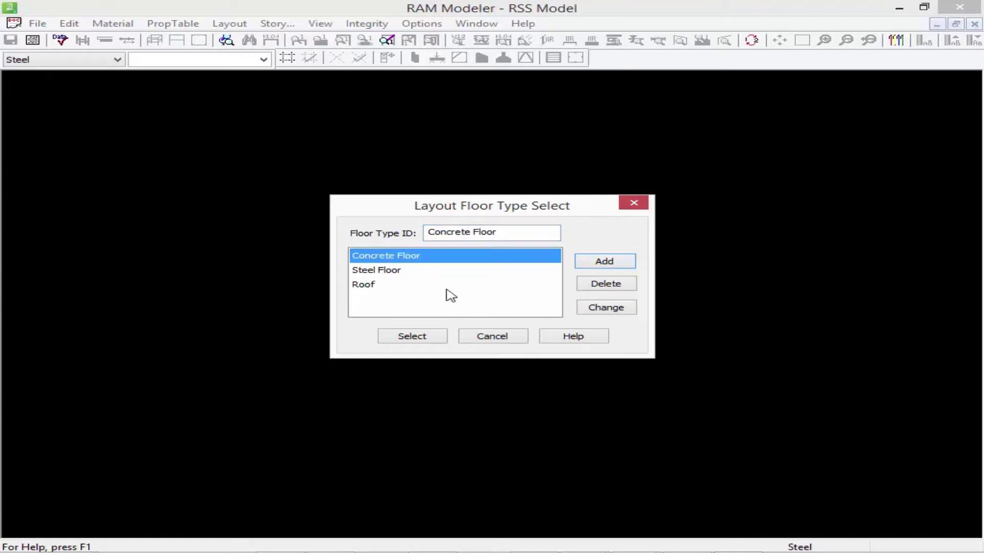
click(416, 336)
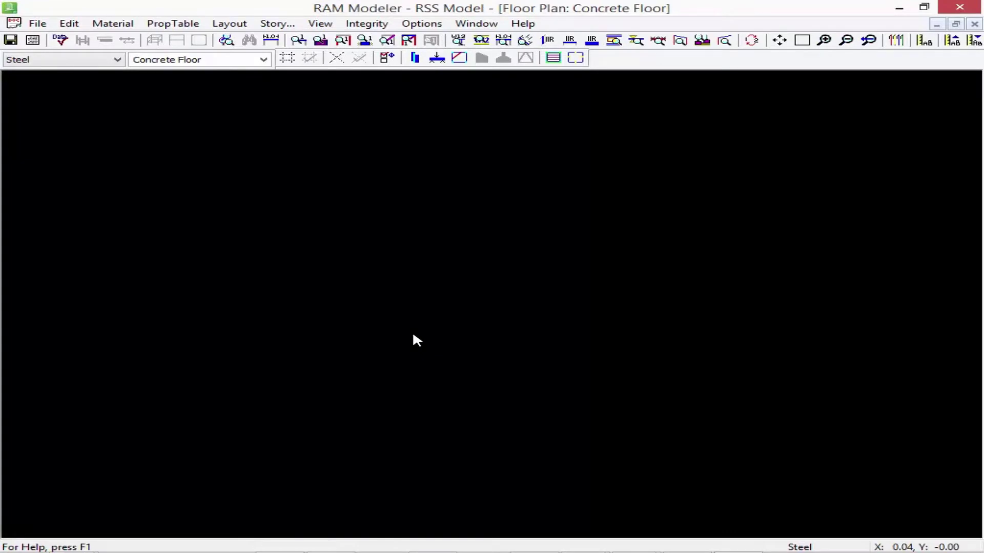
Check the Steel Floor plan, return to Concrete Floor, and open Story Data
click(263, 60)
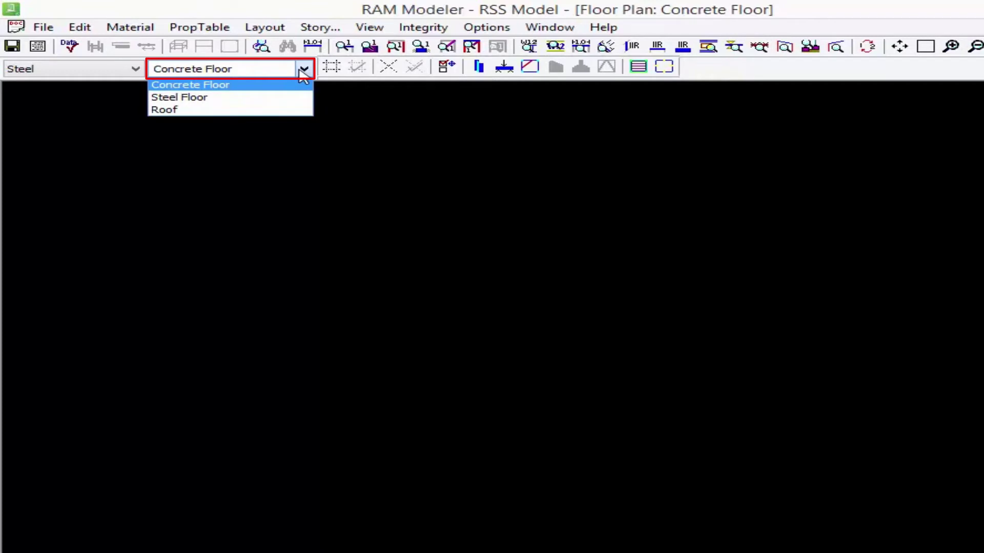
click(226, 96)
click(237, 72)
click(225, 86)
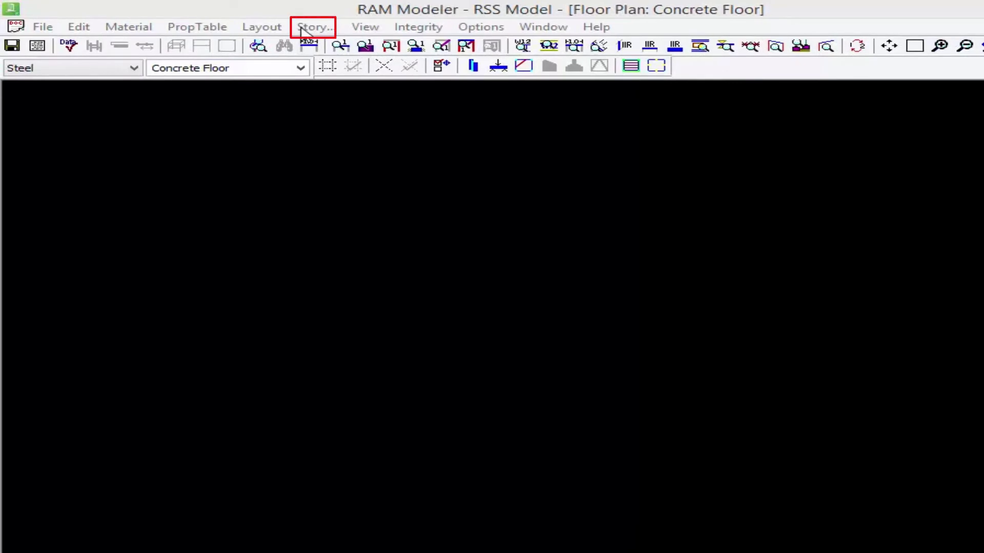
click(302, 28)
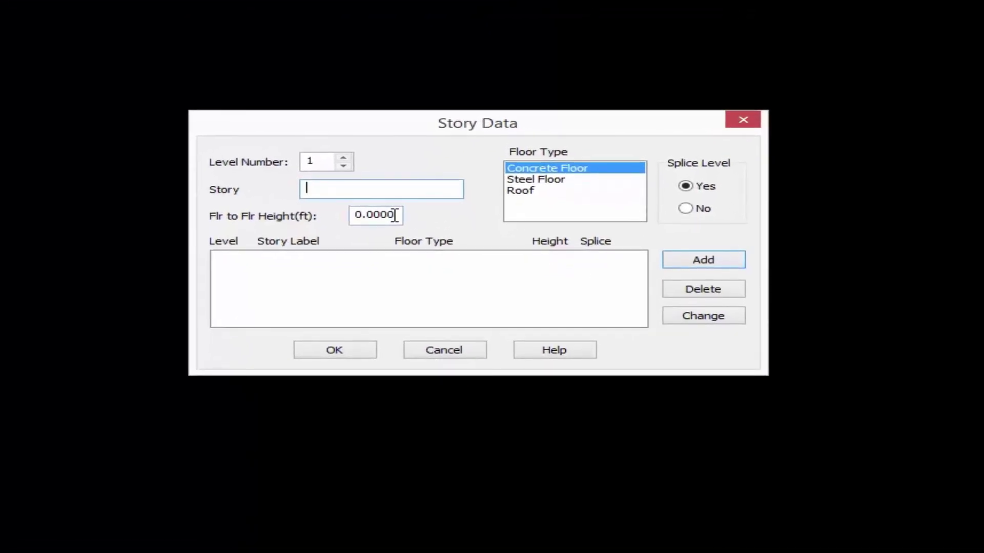
Add story First Floor: Concrete Floor type, 12 ft height, no splice
key(Tab)
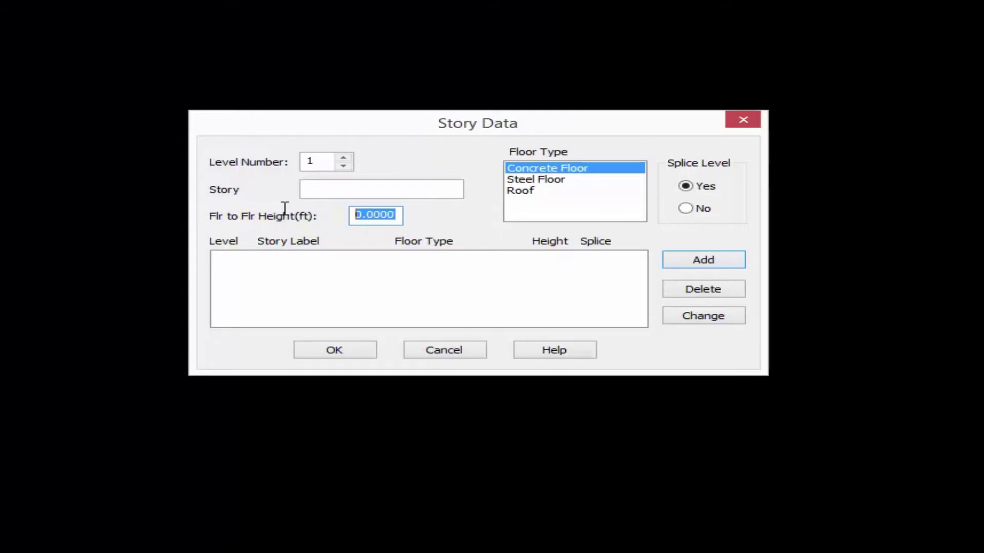
click(308, 188)
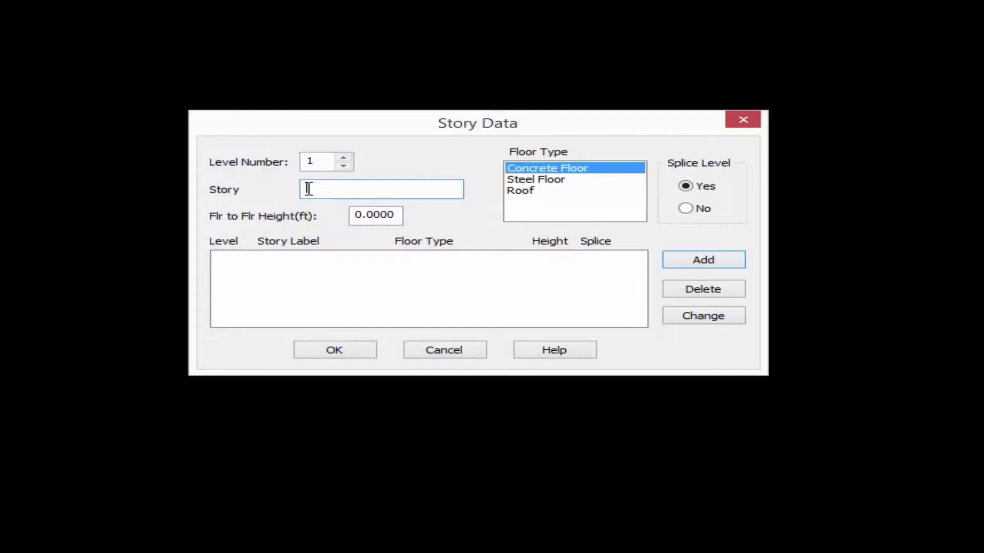
text(First Floor)
double_click(398, 214)
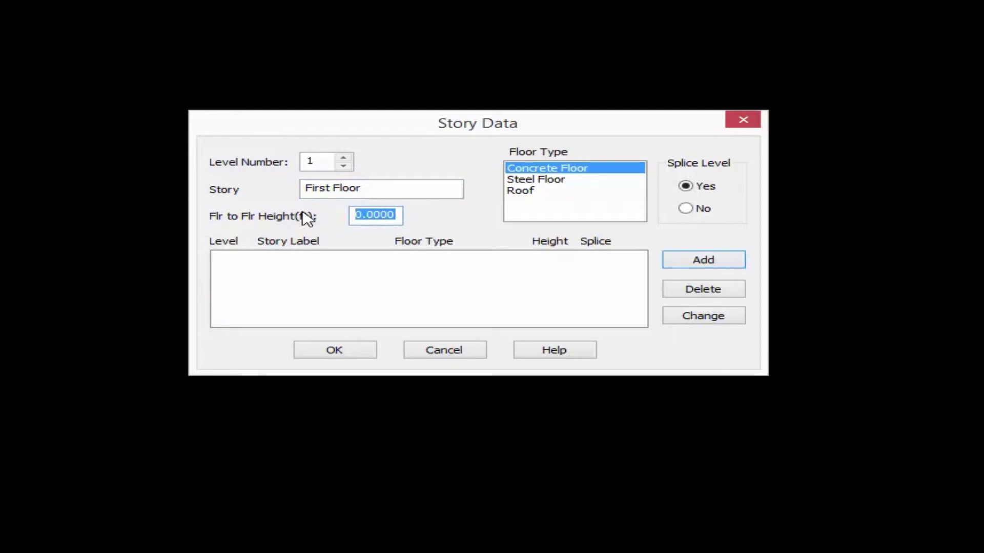
text(12)
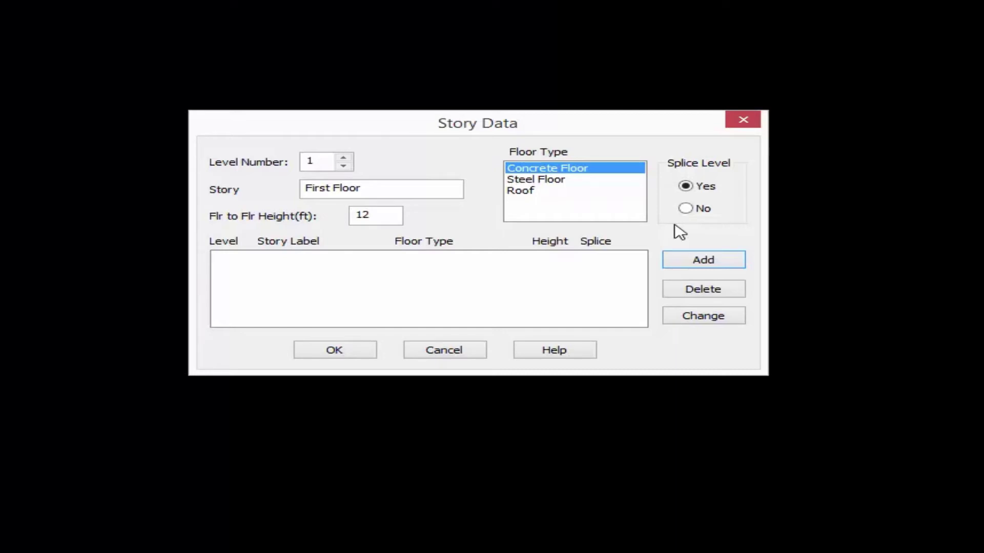
click(686, 209)
click(693, 262)
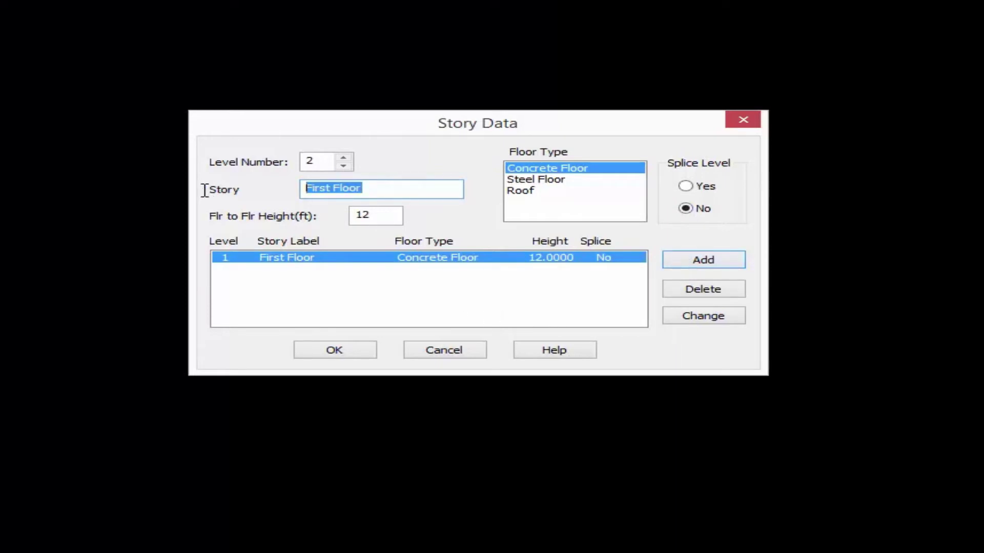
Add Second Floor as Steel Floor and Roof as Roof type, then accept
text(Se)
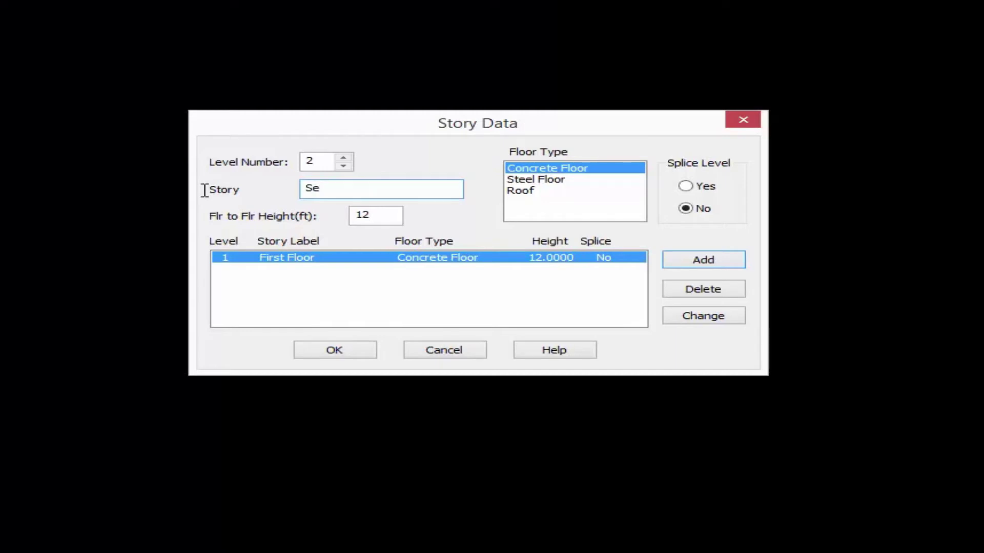
text(cond Floor)
click(547, 180)
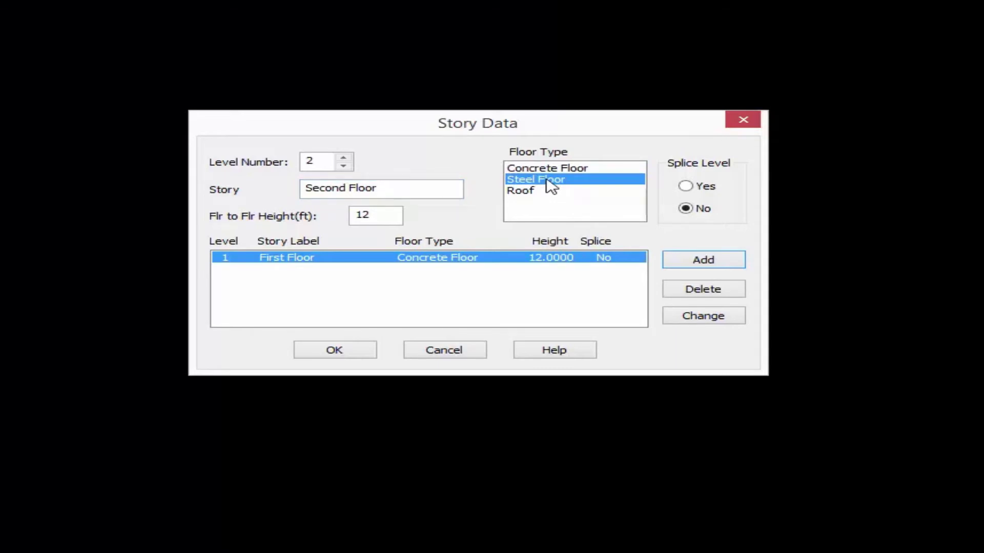
click(687, 260)
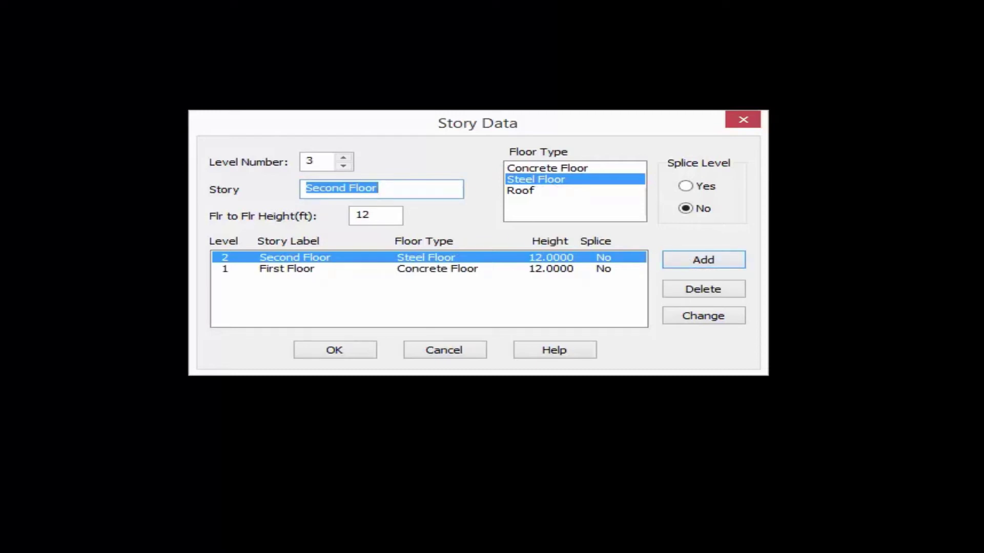
text(Roof)
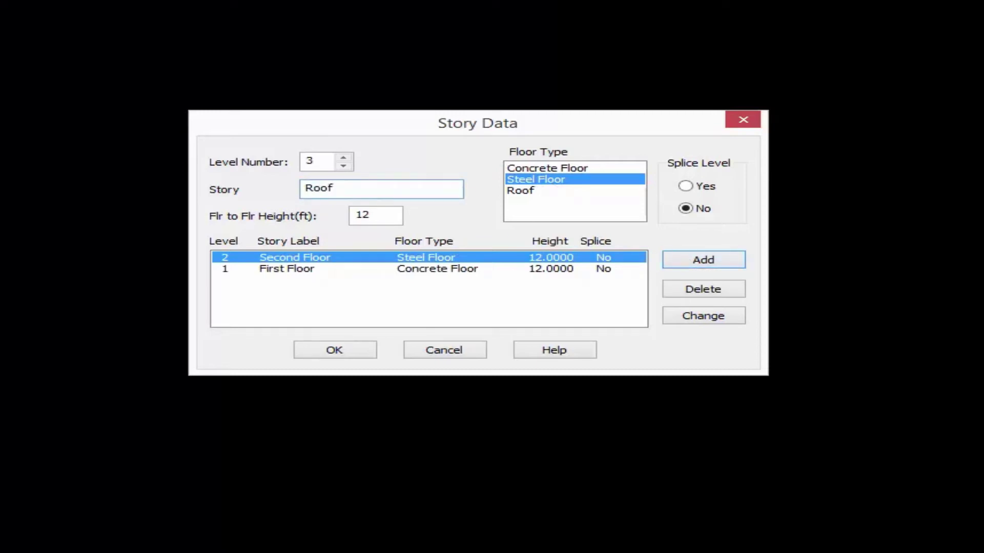
click(518, 190)
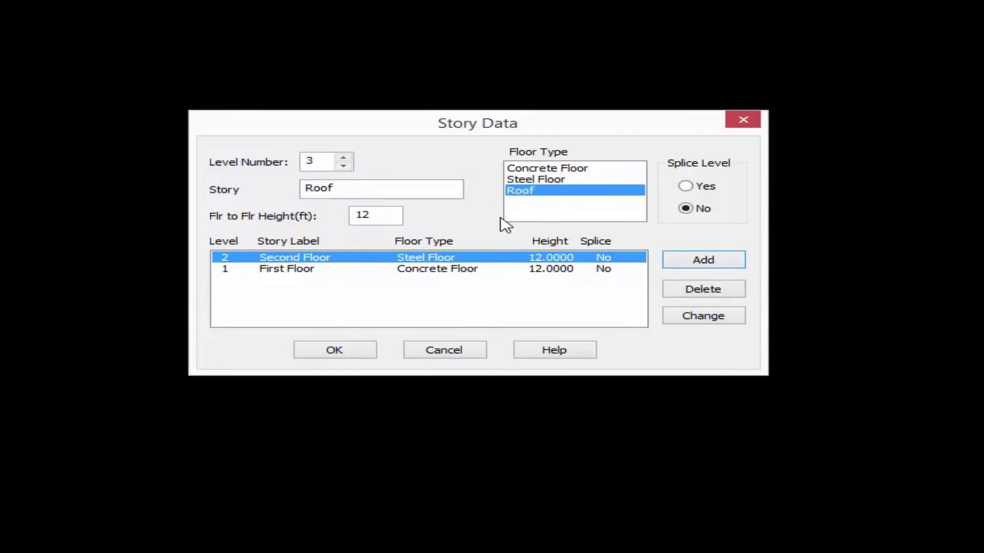
click(704, 267)
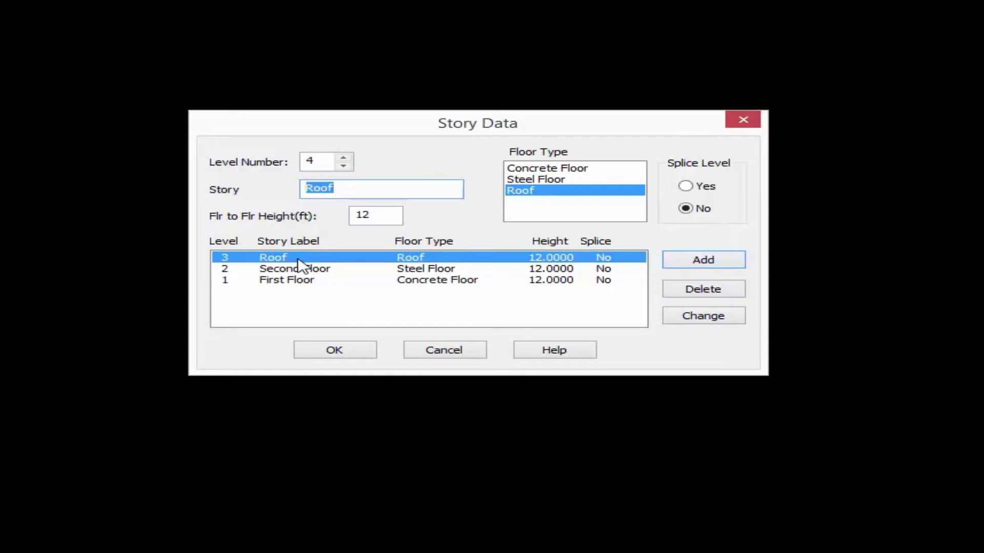
click(334, 351)
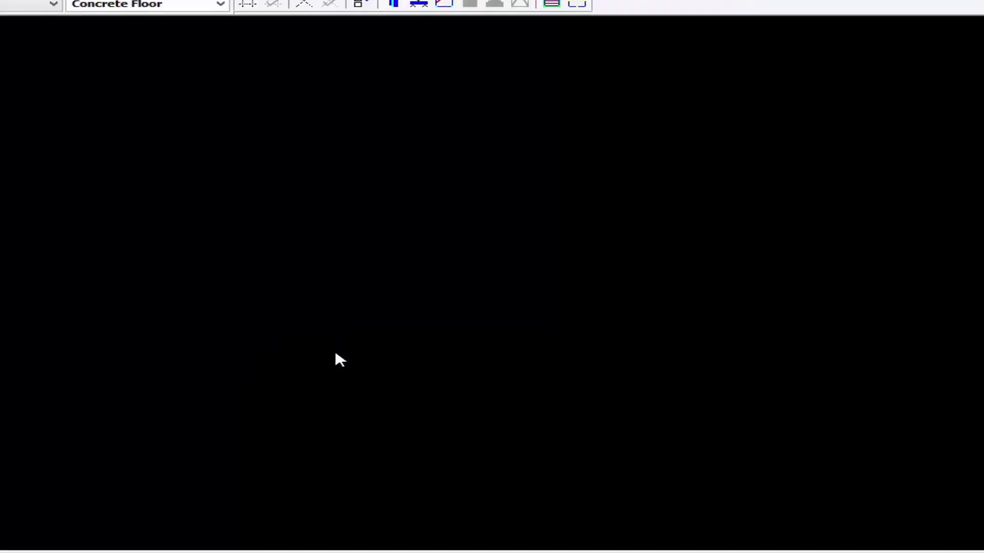
Keep the Concrete Floor plan displayed and bring up the Layout > Grids menu
click(266, 60)
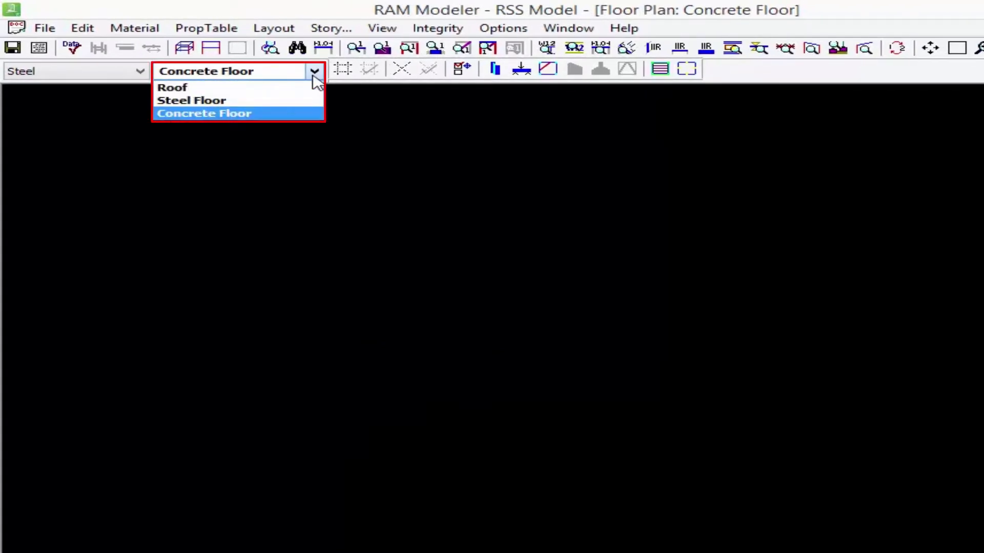
click(262, 114)
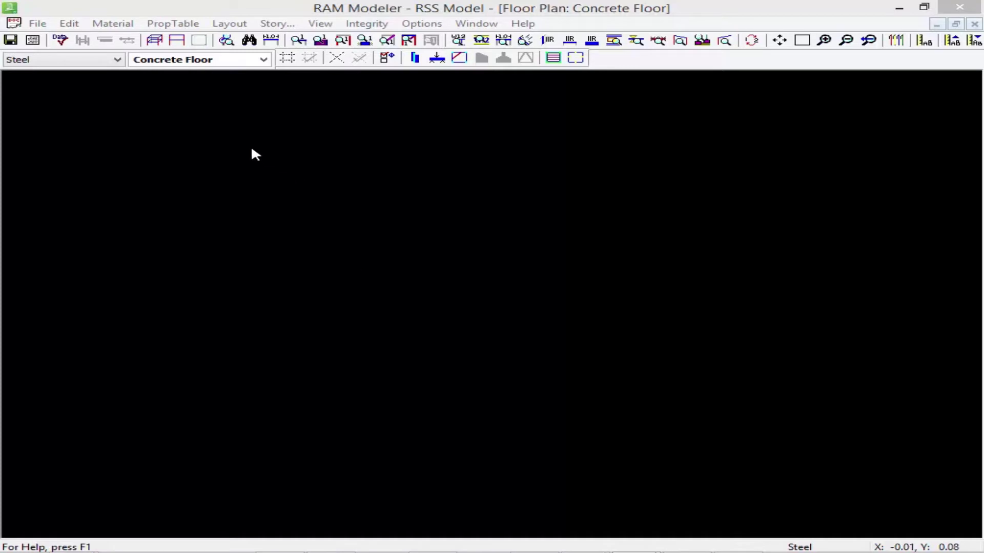
click(229, 23)
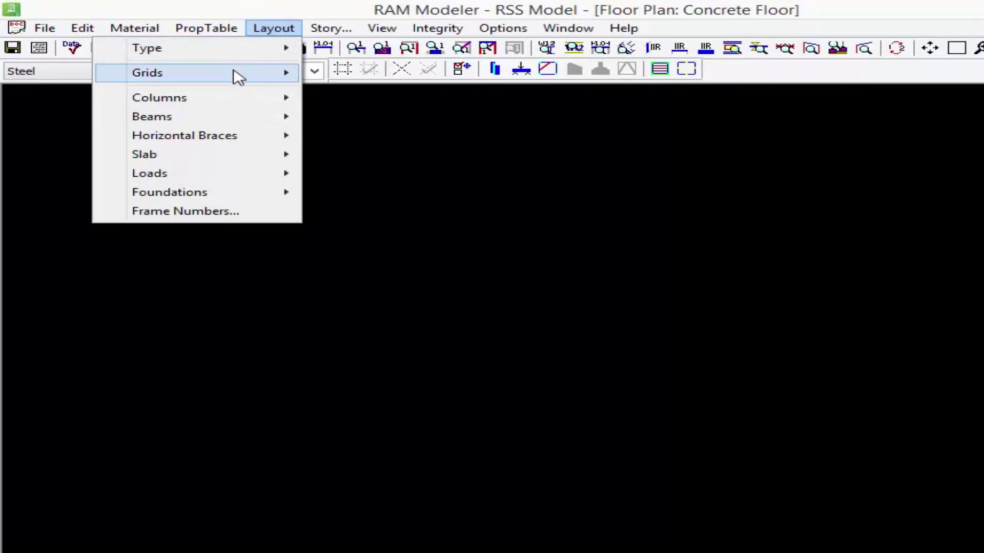
mouse_move(235, 77)
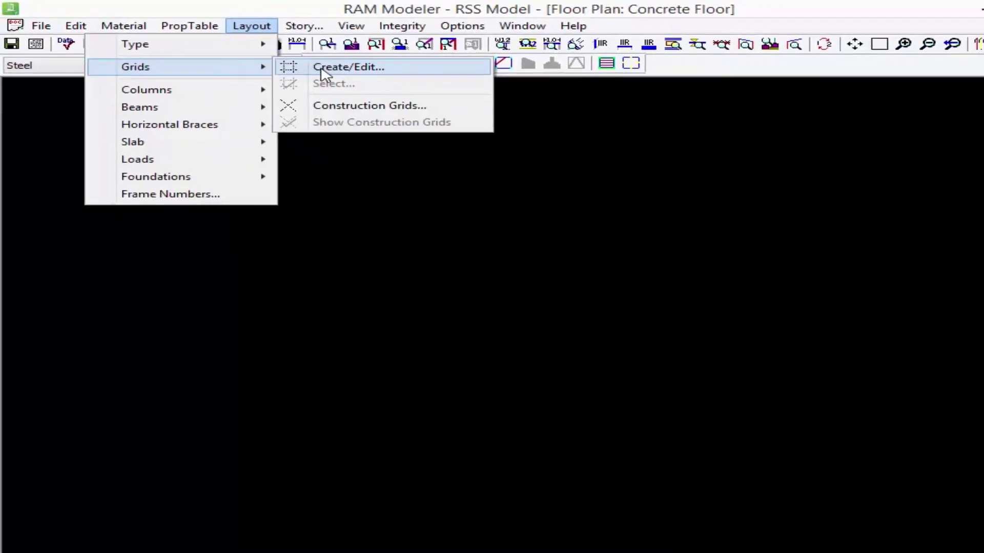
Add orthogonal grid system 'Main' with 0 X and Y offsets and 0 rotation
click(354, 76)
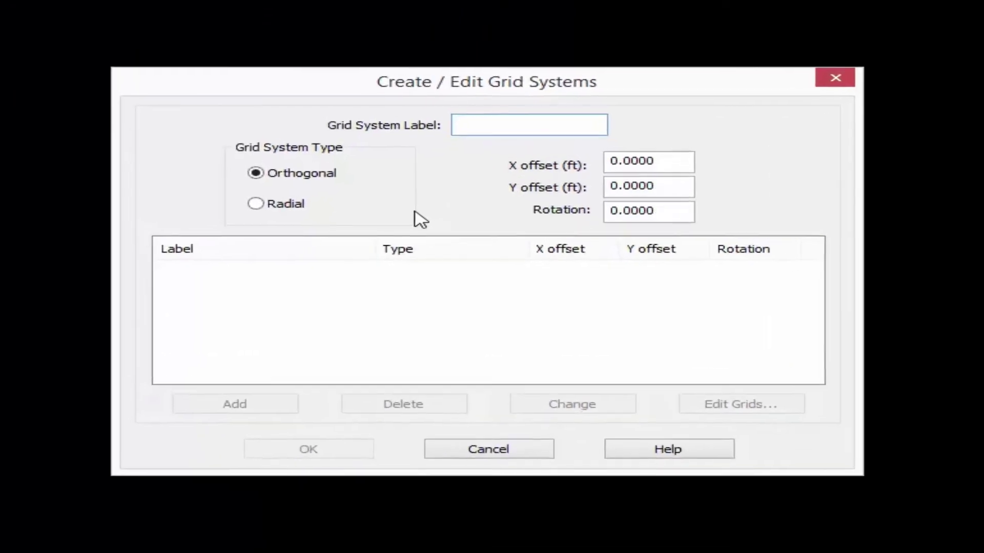
text(Main)
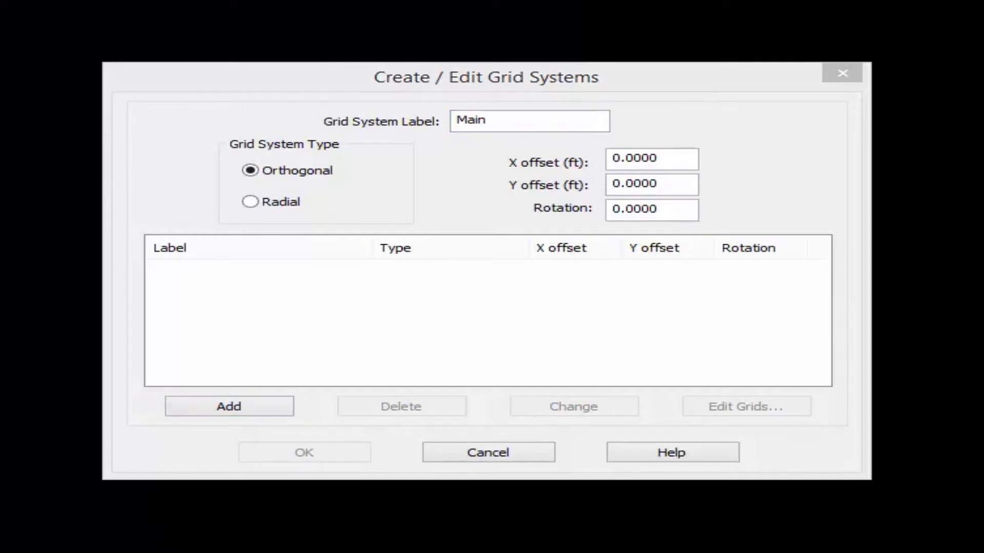
click(689, 158)
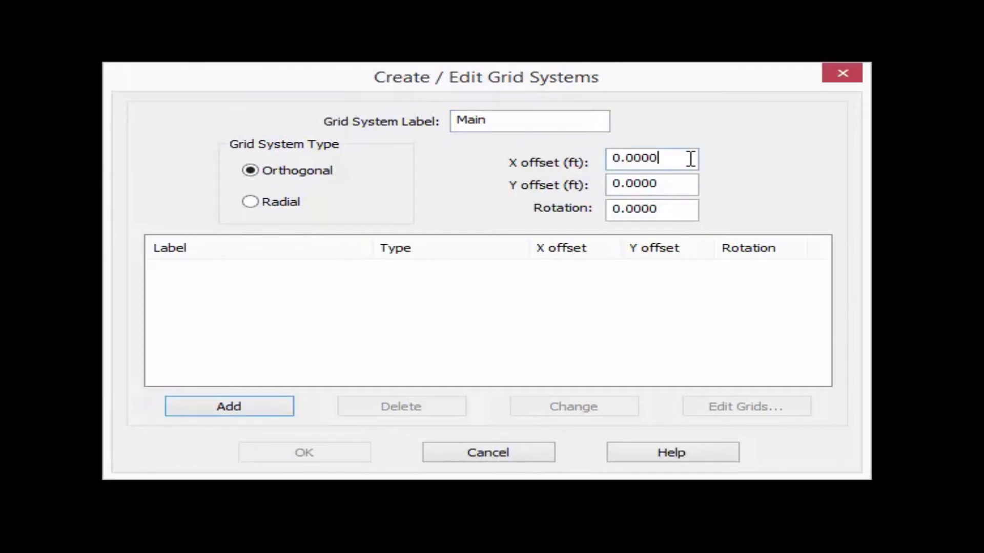
click(677, 192)
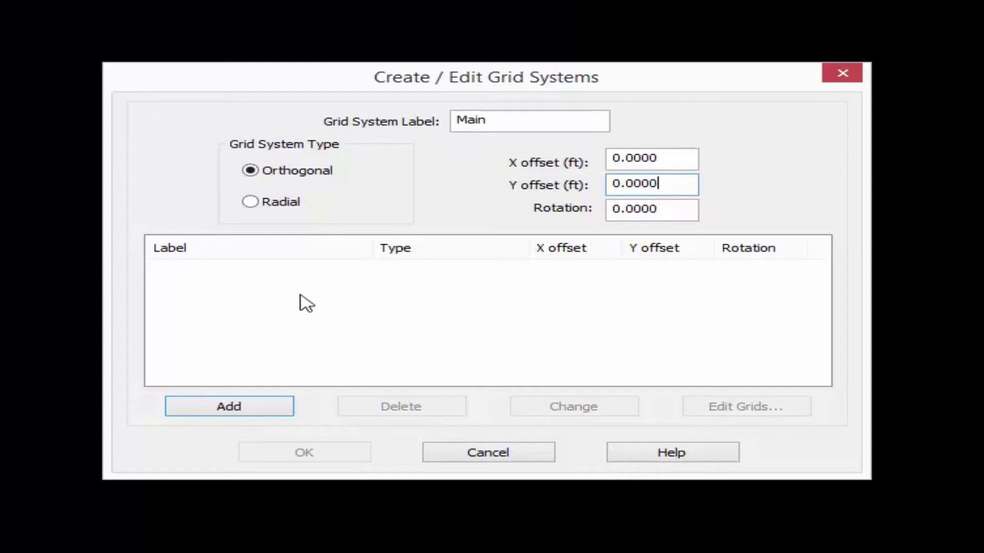
click(664, 209)
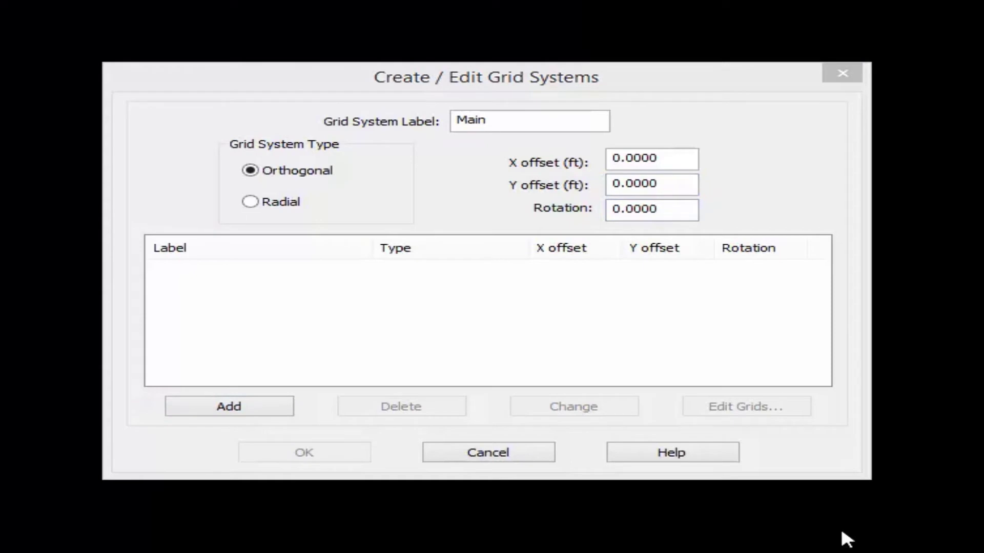
click(225, 407)
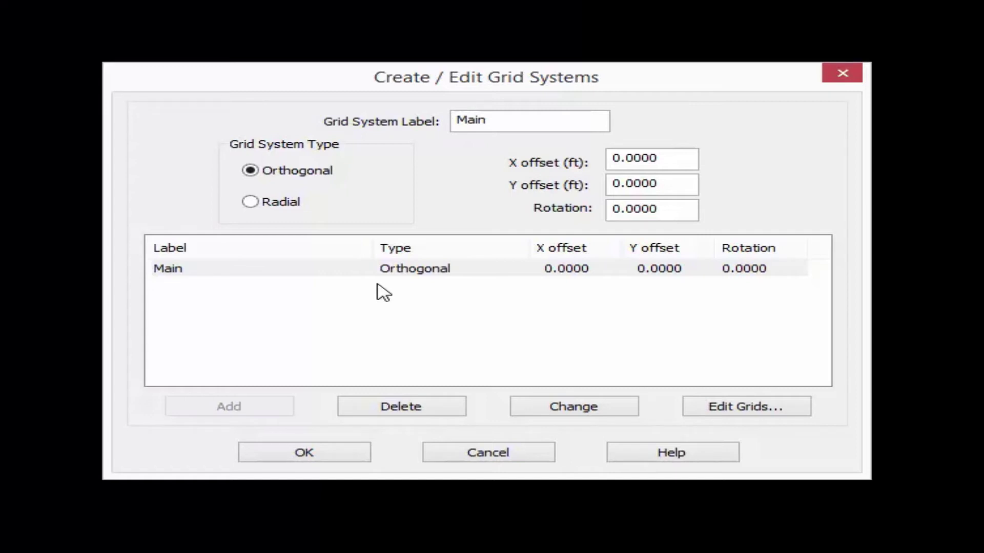
drag(502, 118, 424, 117)
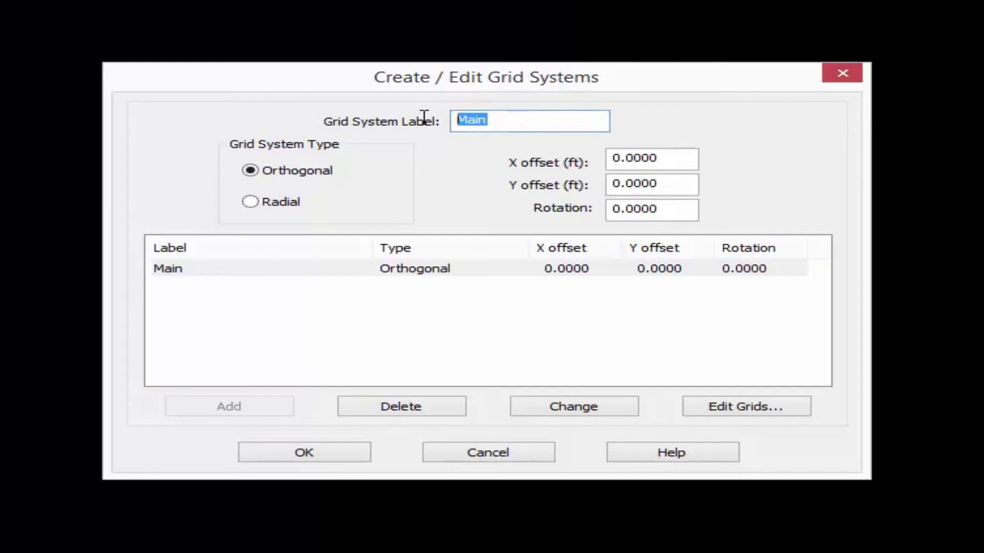
Add radial grid system 'Canopy' at 53 ft Y offset, then open Main's grid editor
text(Canopy)
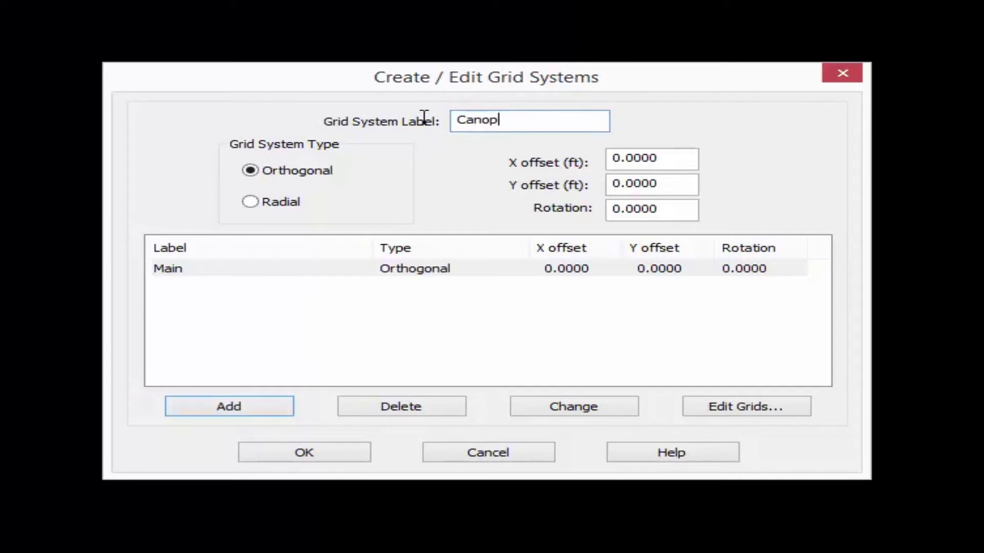
click(297, 200)
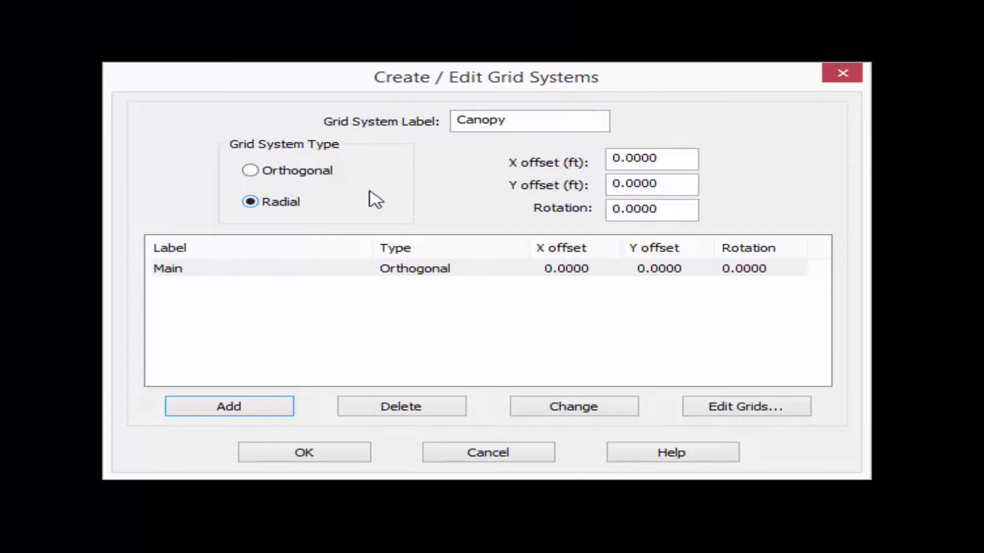
click(666, 163)
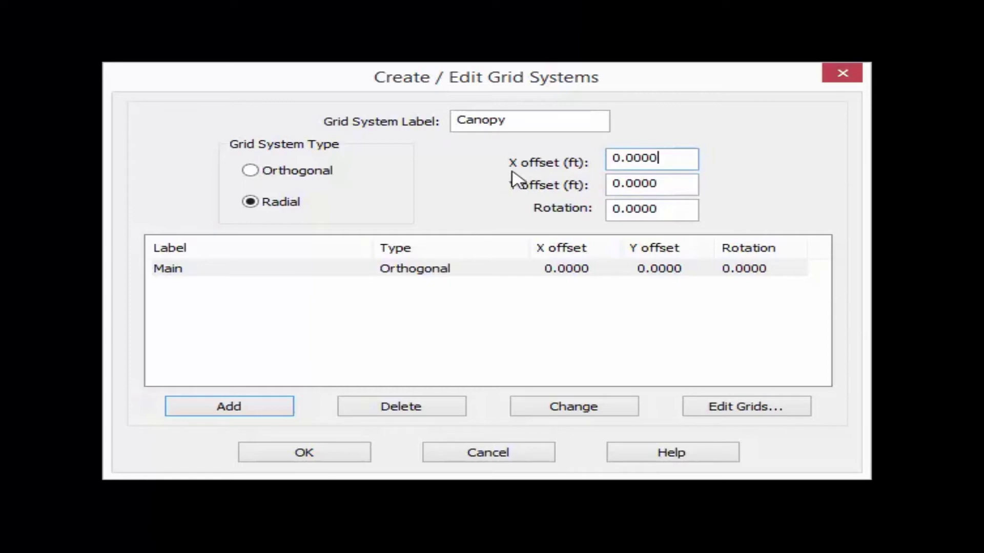
double_click(610, 185)
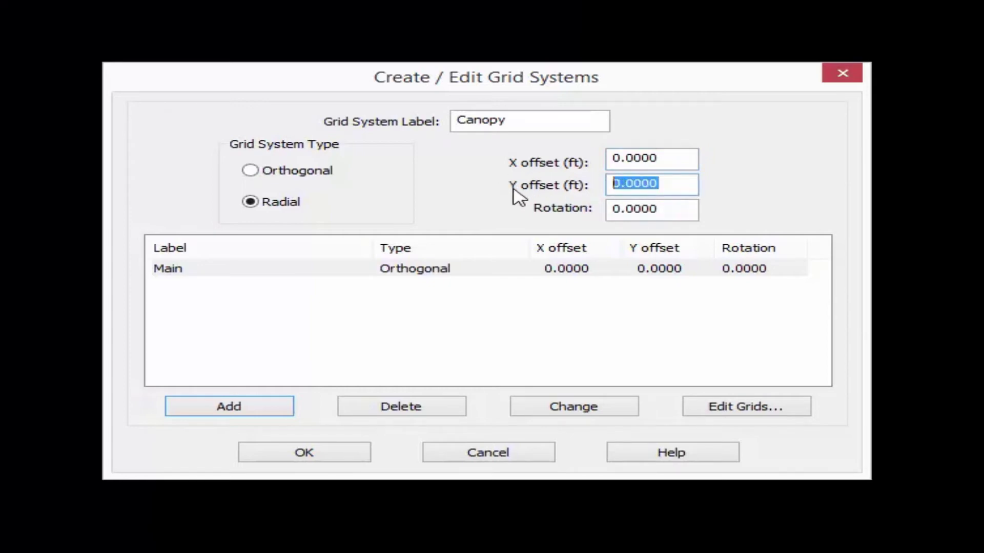
text(53)
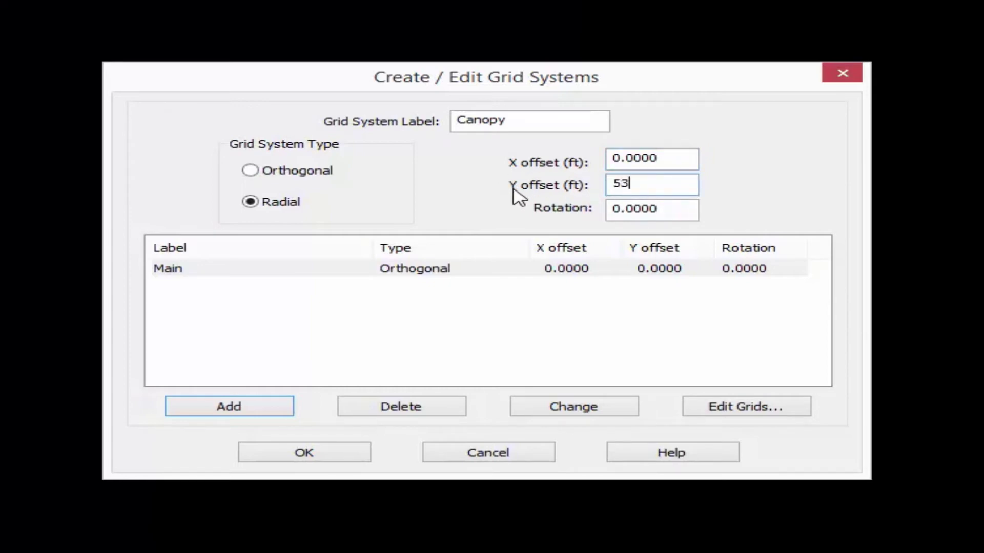
click(239, 409)
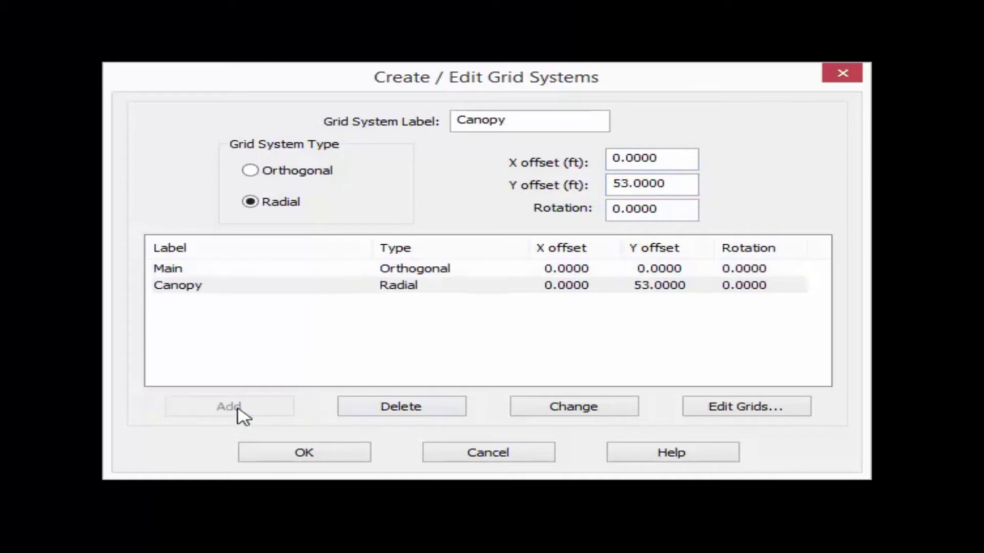
click(245, 363)
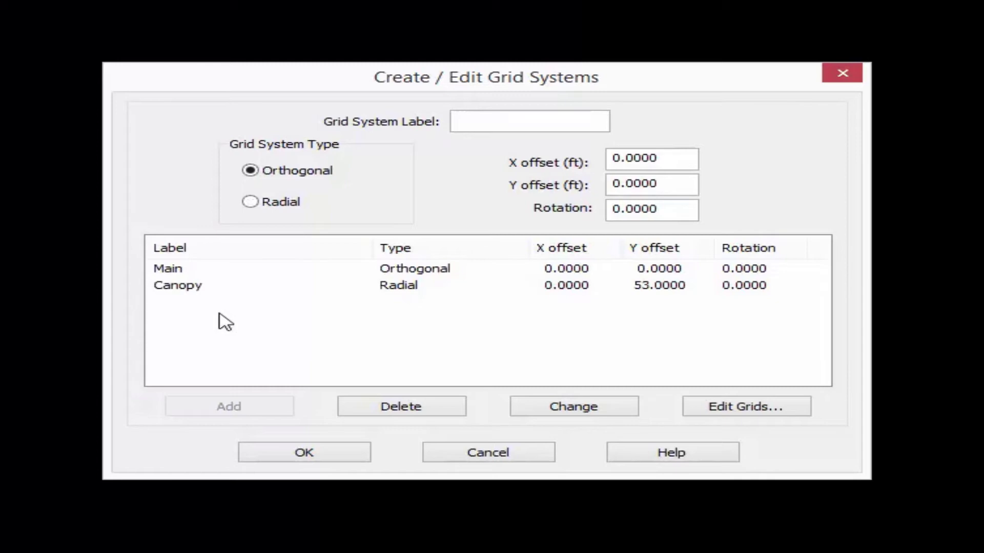
click(156, 270)
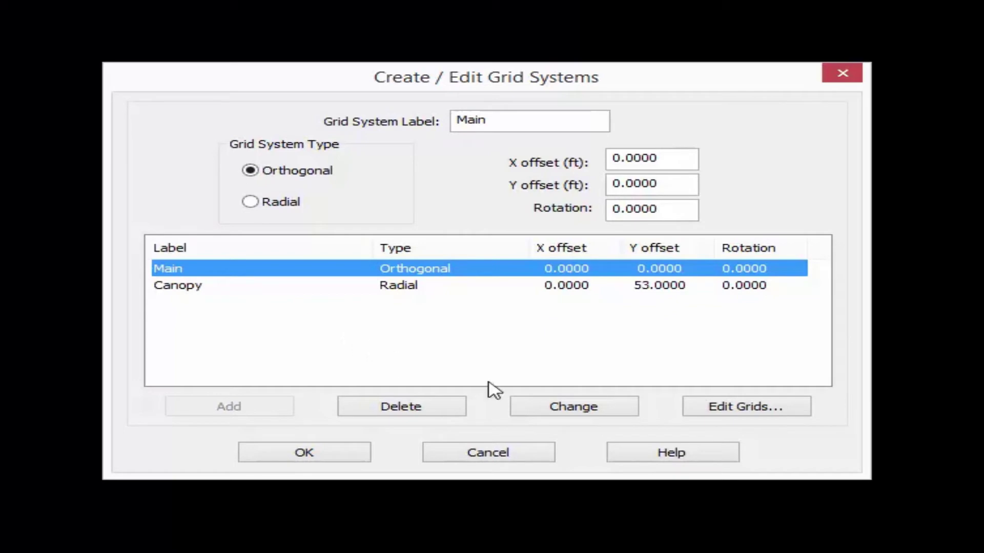
click(749, 410)
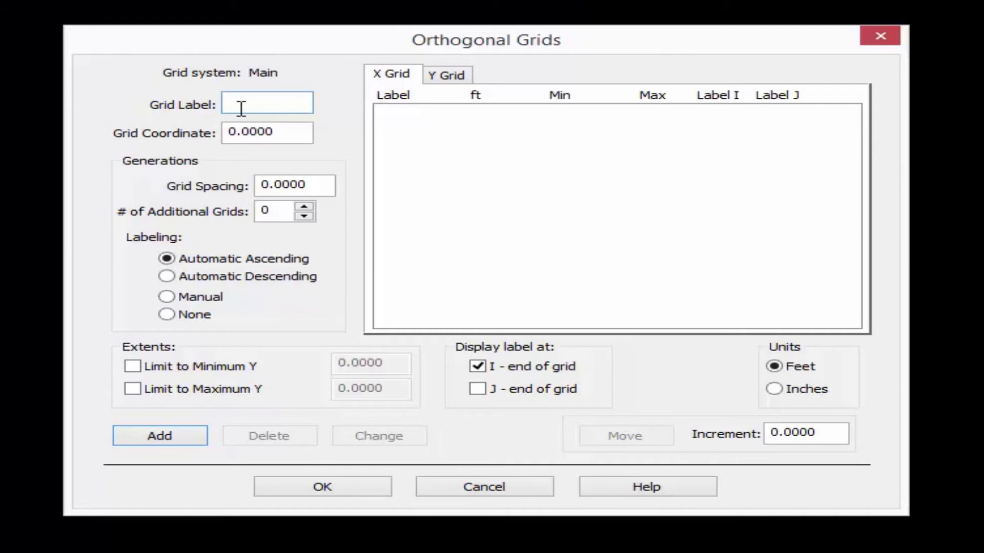
Add X grids A, B and C starting at -20 ft with 20 ft spacing
text(A)
key(Tab)
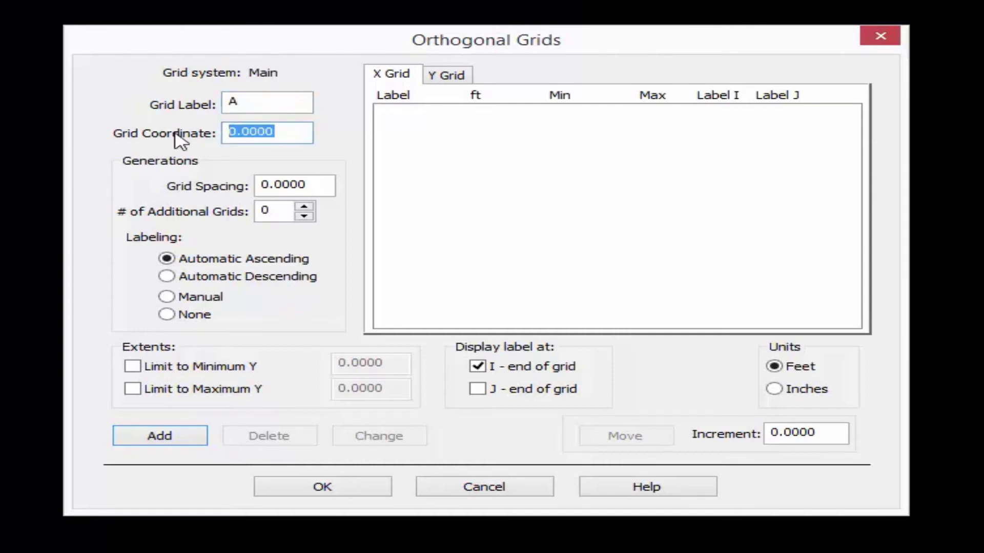
text(-20)
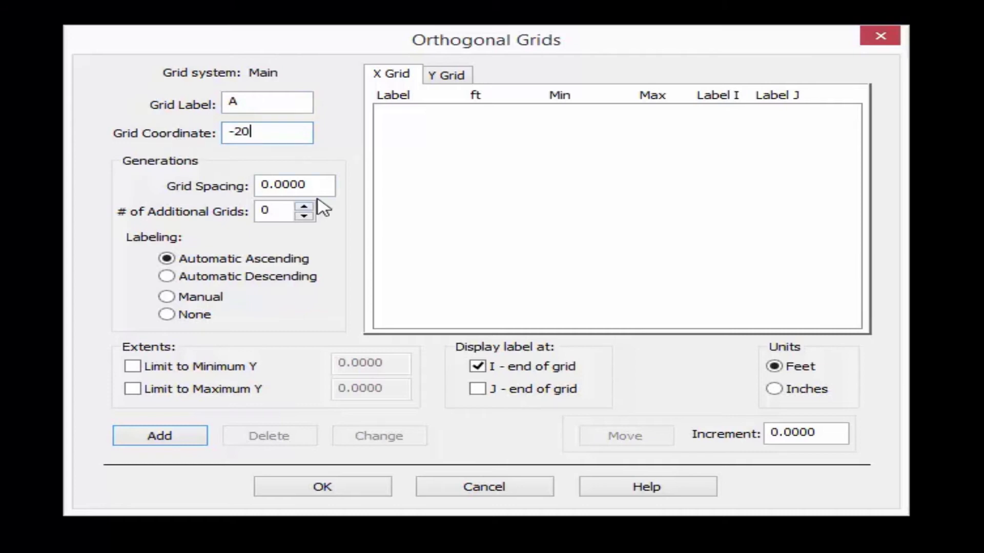
key(Tab)
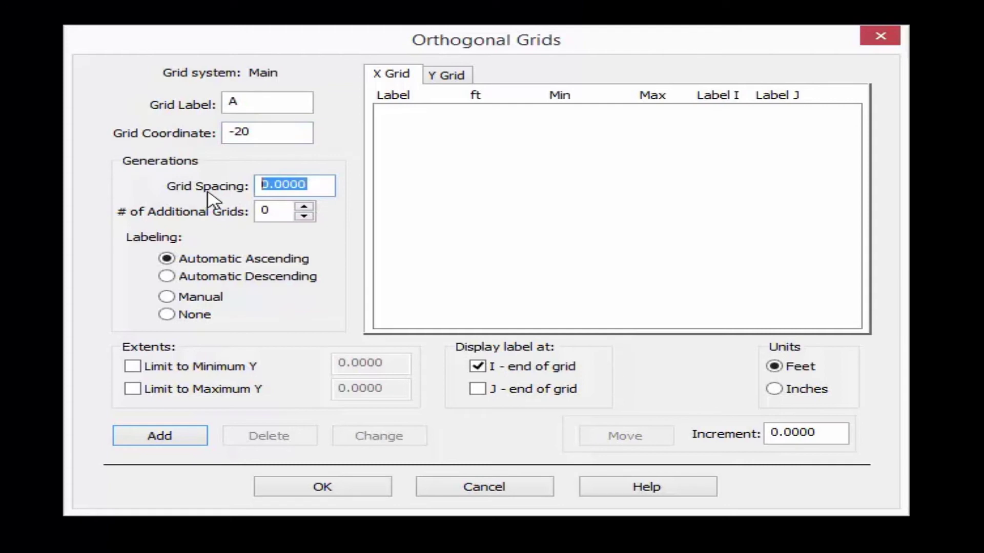
text(20)
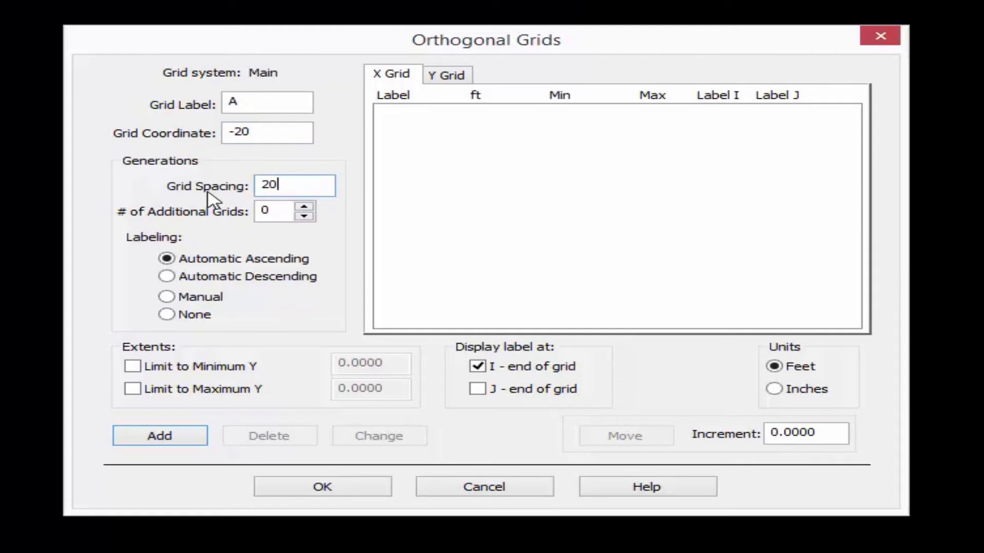
click(309, 210)
click(310, 210)
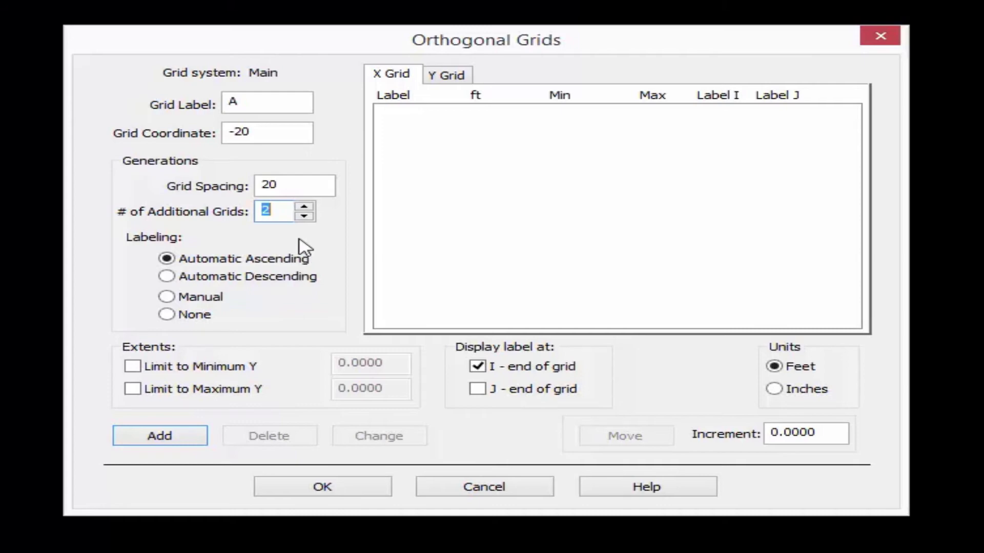
click(145, 437)
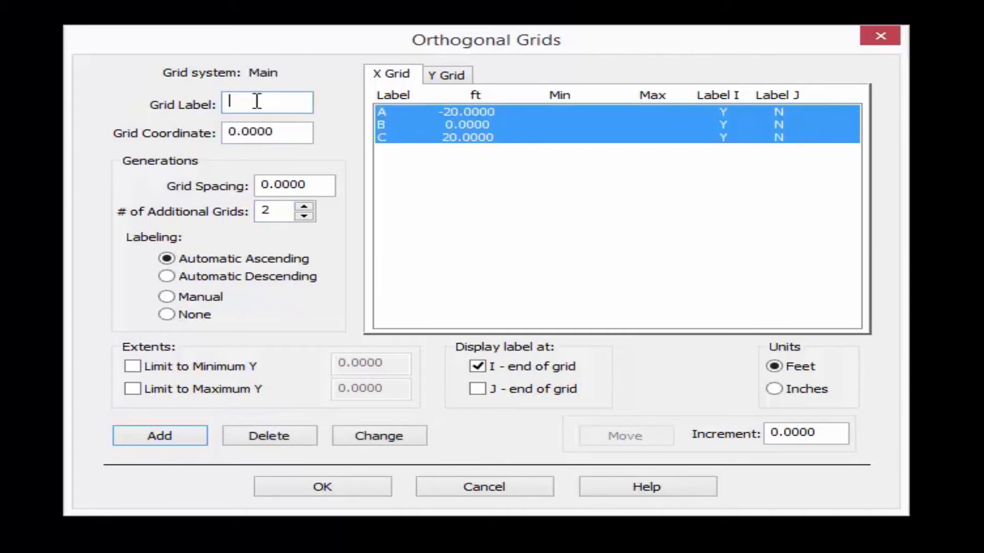
Add X grids D, E, F and G starting at 52 ft with 32 ft spacing
text(D)
drag(277, 131, 186, 129)
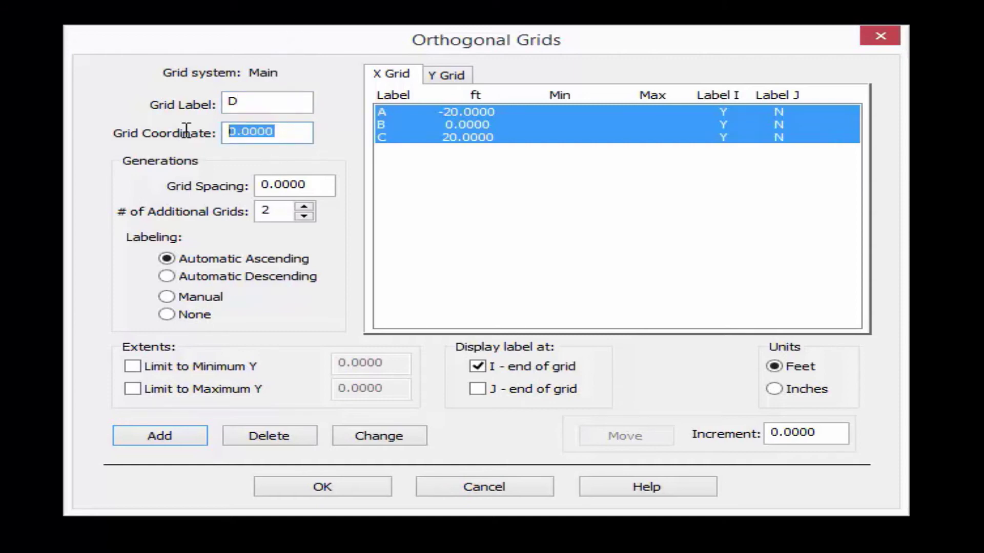
text(53)
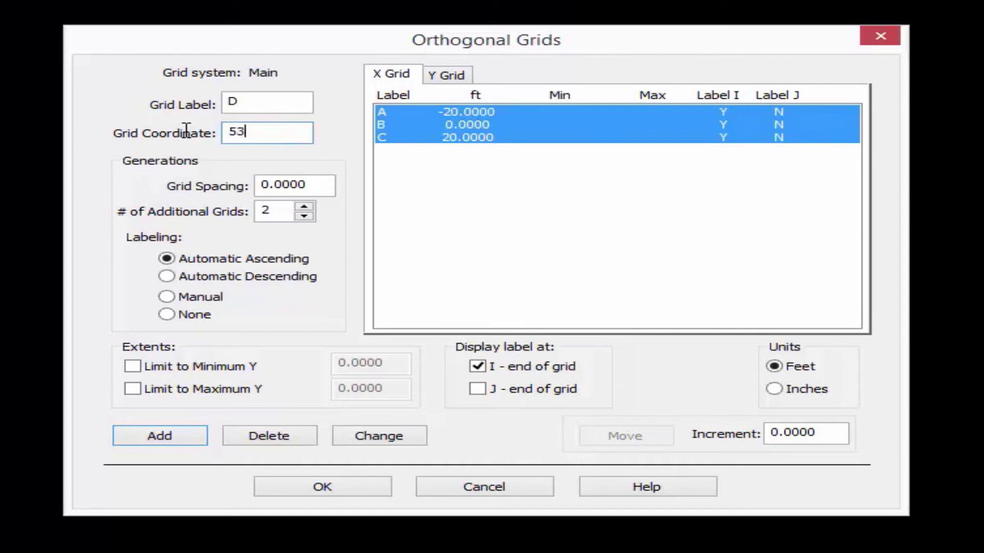
key(BackSpace)
text(2)
key(Tab)
text(32)
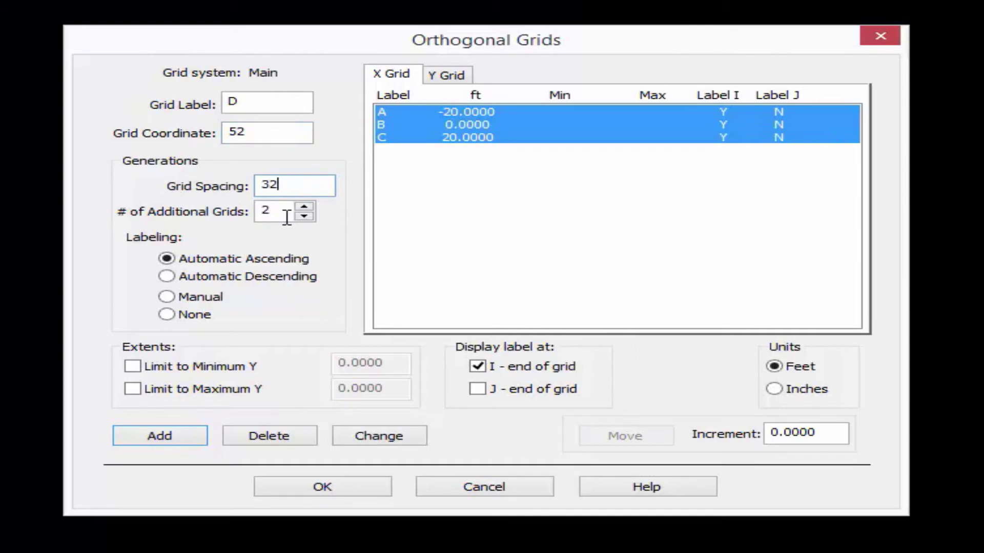
click(304, 206)
click(166, 439)
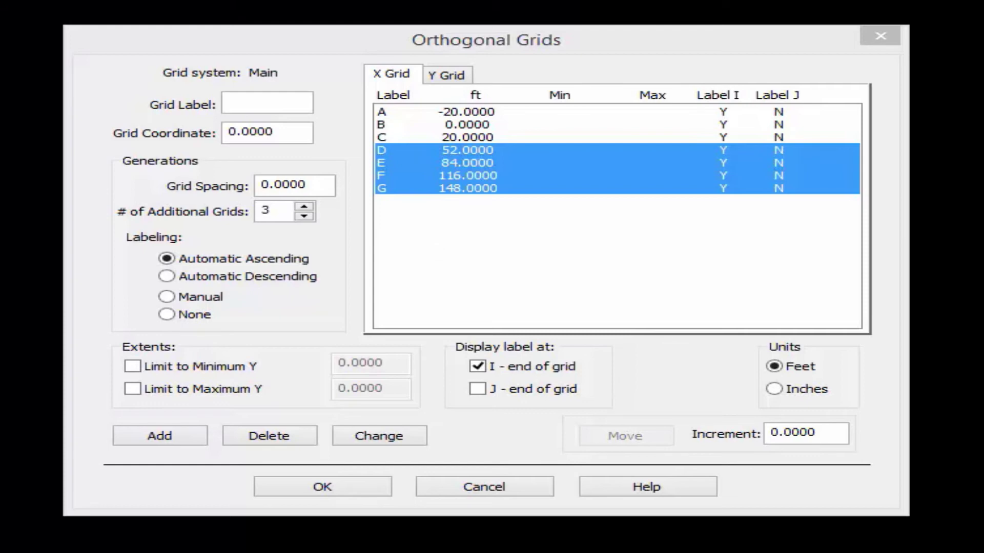
click(448, 82)
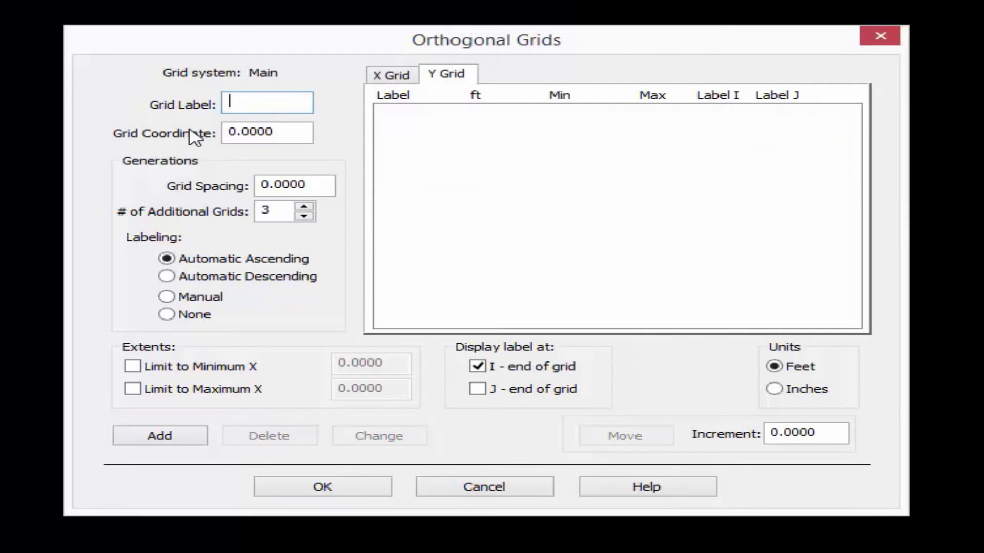
Enter Y grid 1 at 0 ft with 26.5 ft spacing and 4 additional grids
text(1)
click(283, 134)
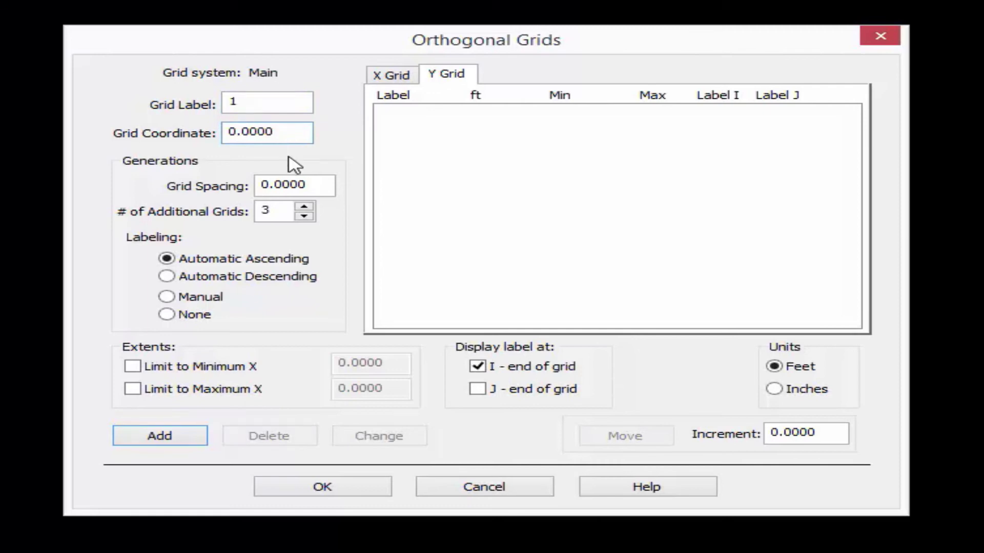
drag(317, 186, 268, 185)
drag(195, 186, 191, 185)
text(26.5)
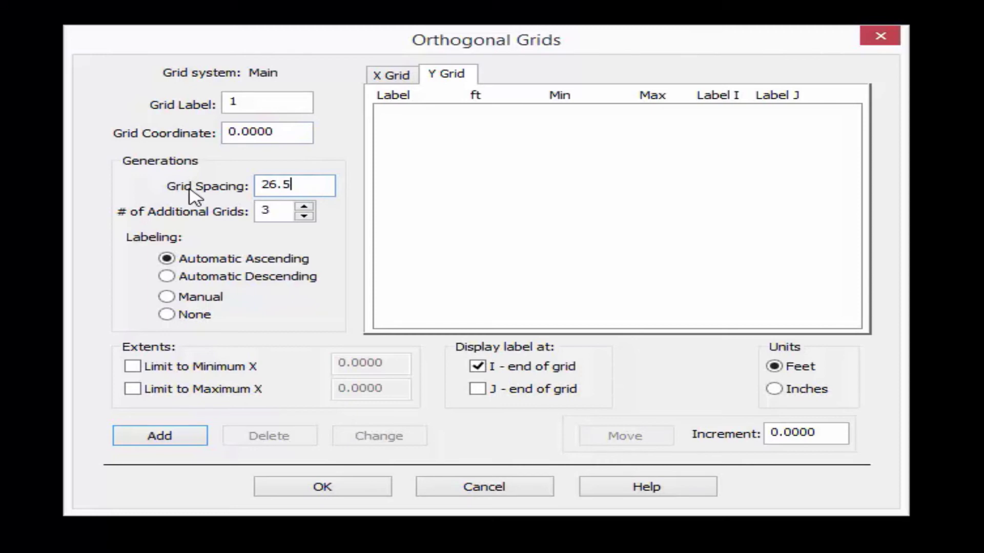
click(304, 207)
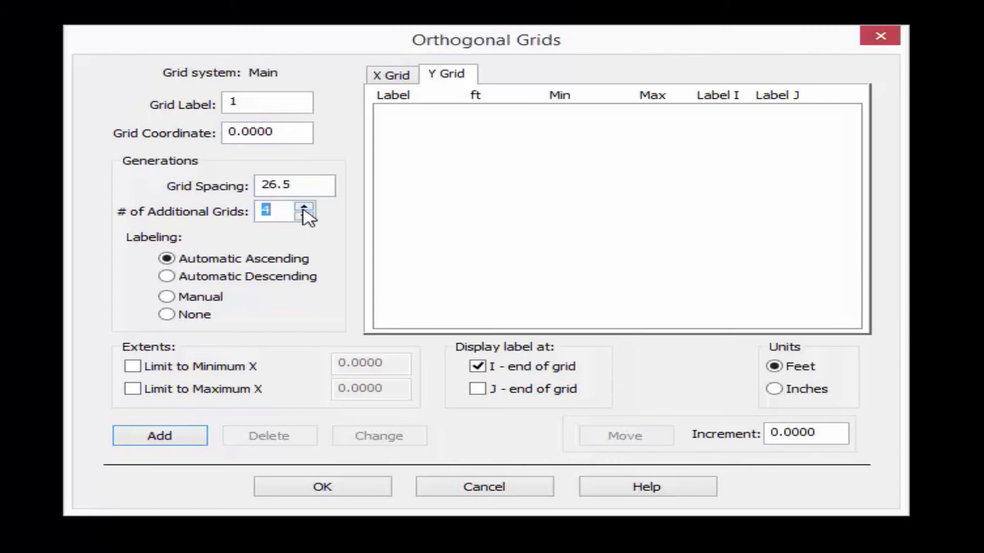
click(324, 261)
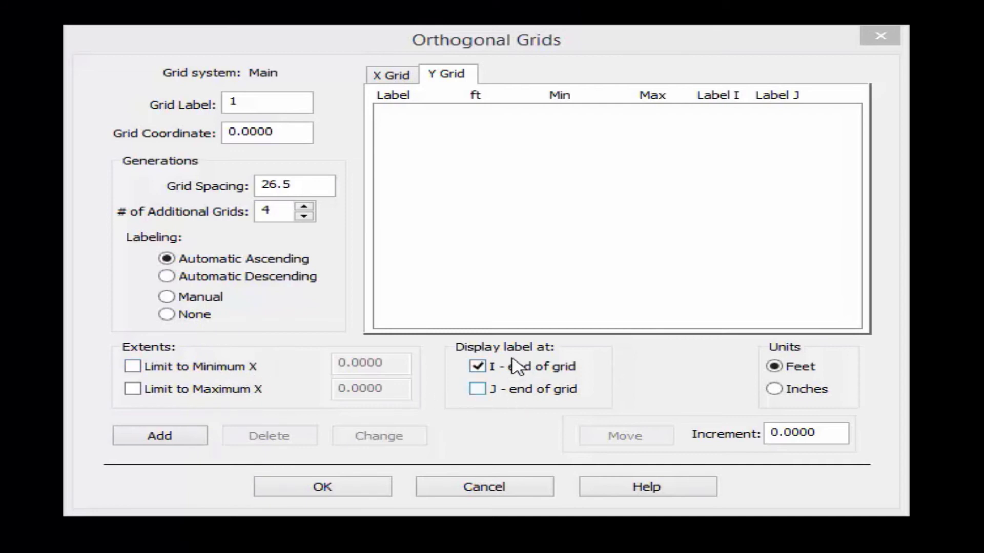
Label the Y grids at the J end only, add grids 1–5, and close the editor
click(478, 392)
click(477, 368)
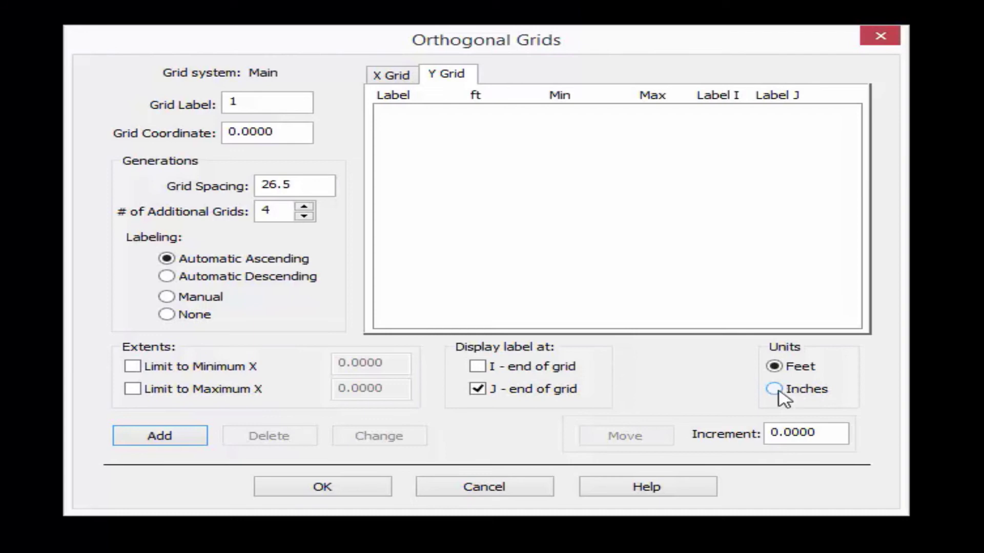
click(154, 436)
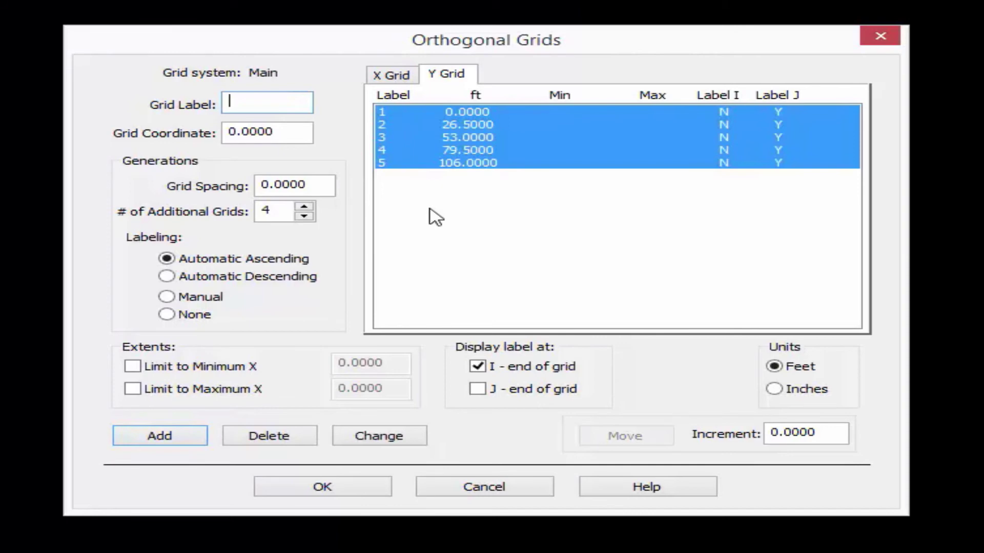
click(343, 493)
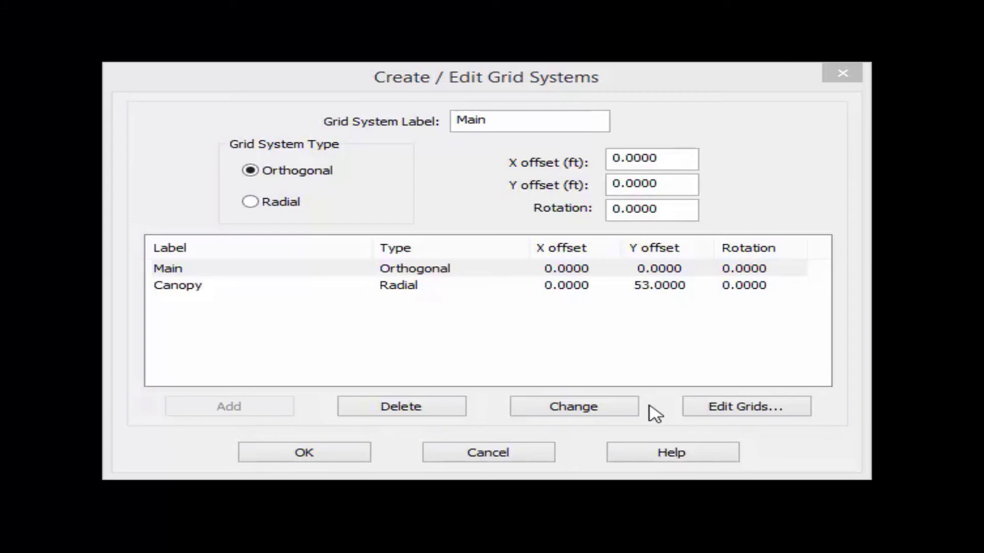
For the Canopy system, enter radial grid AA at 120° with a 30° increment
click(187, 286)
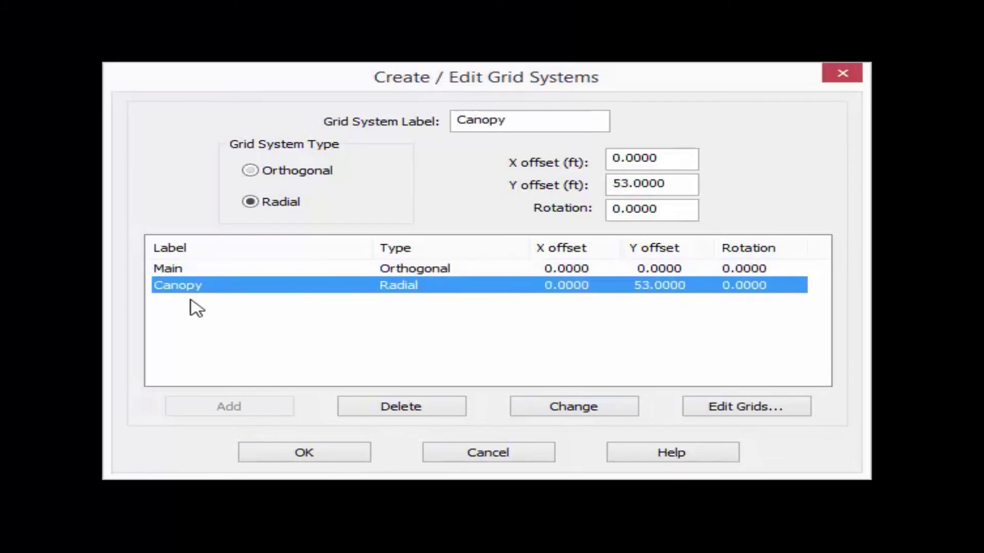
click(748, 411)
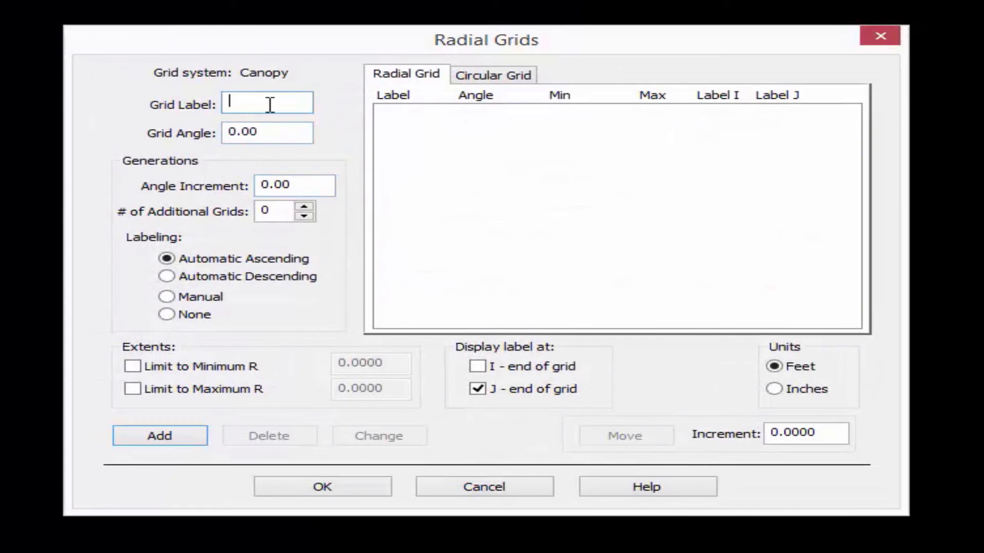
text(AA)
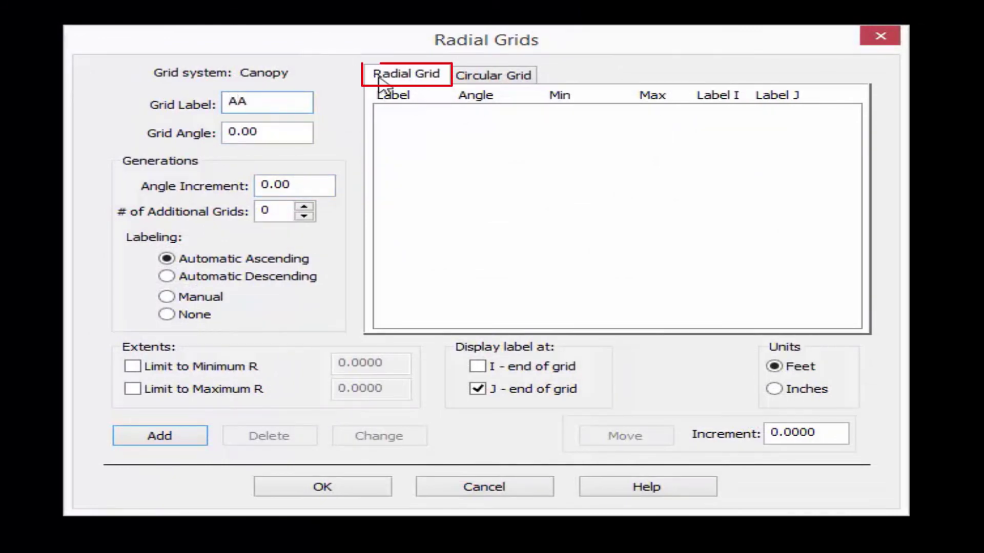
drag(263, 132, 140, 129)
text(120)
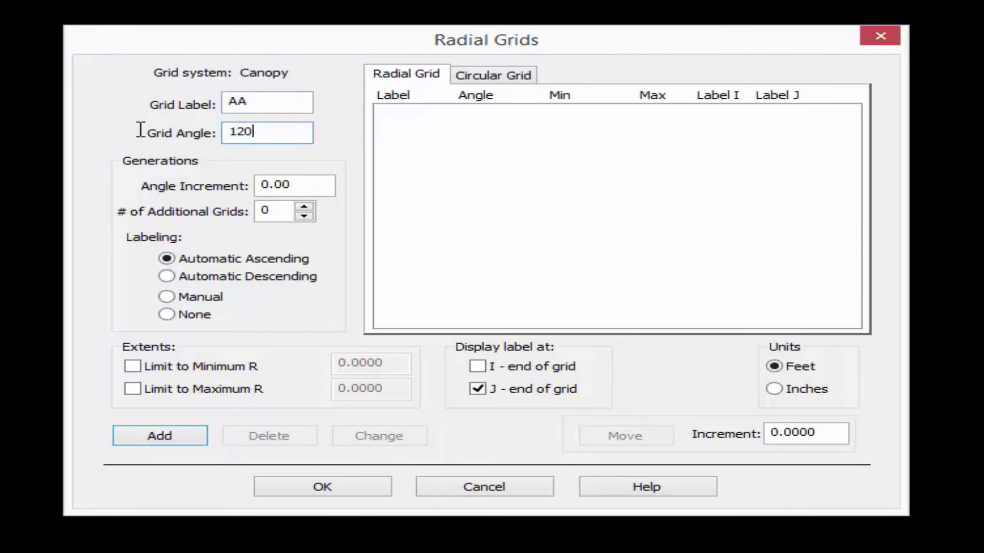
drag(304, 192, 191, 170)
text(30)
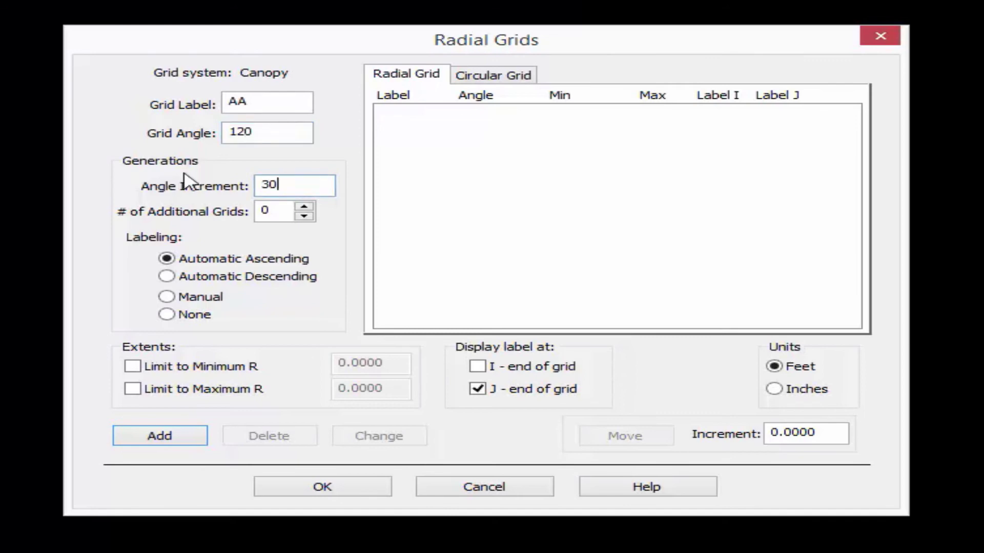
Set 4 additional radial grids and create grids AA through EE
click(303, 208)
click(303, 208)
click(304, 207)
click(304, 207)
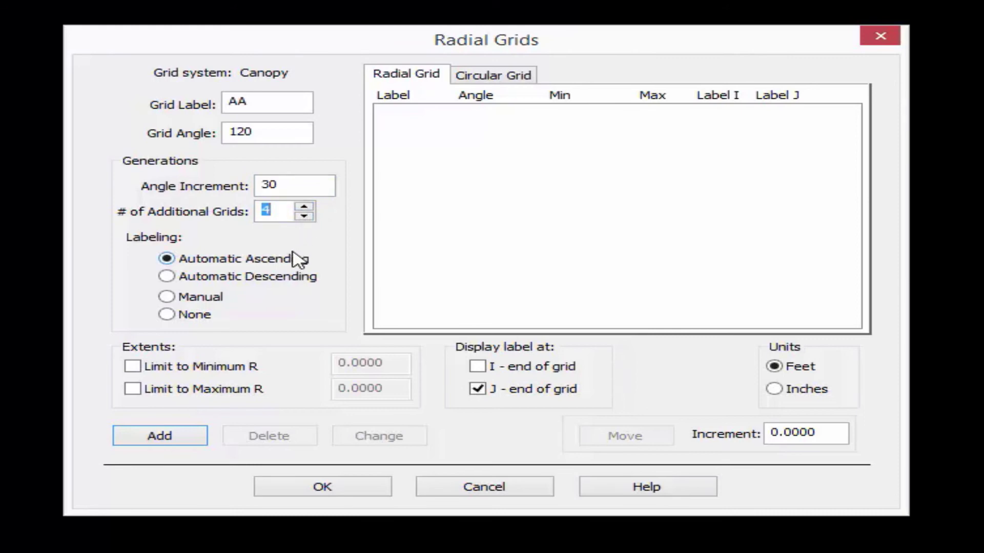
click(150, 439)
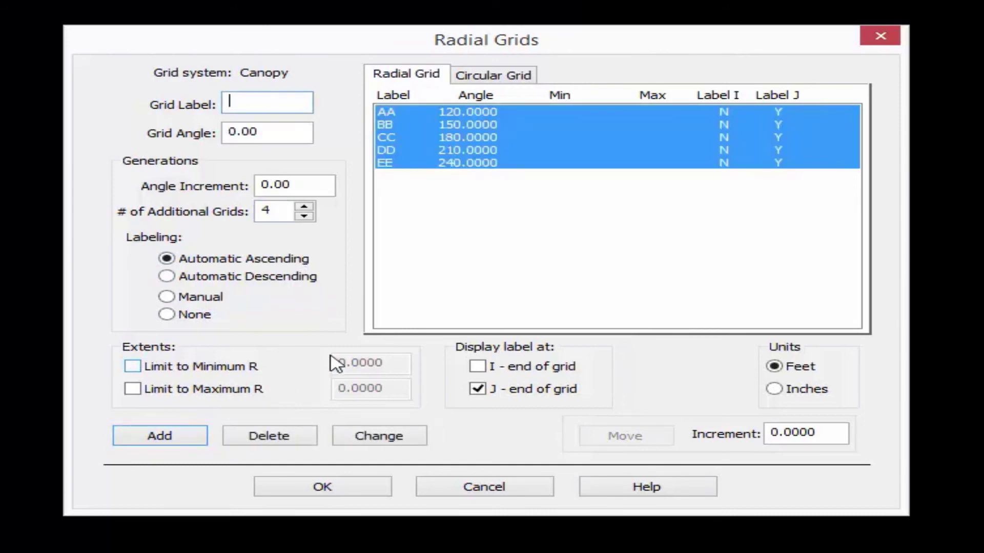
Add circular grid C1 at 26.5 ft radius with no additional grids, then confirm both dialogs
click(494, 76)
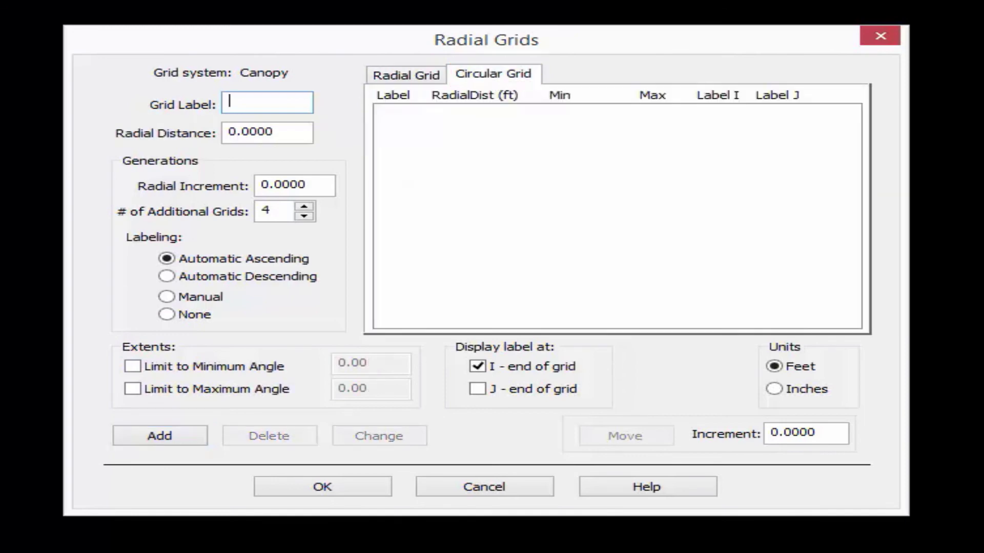
text(C1)
drag(283, 132, 161, 128)
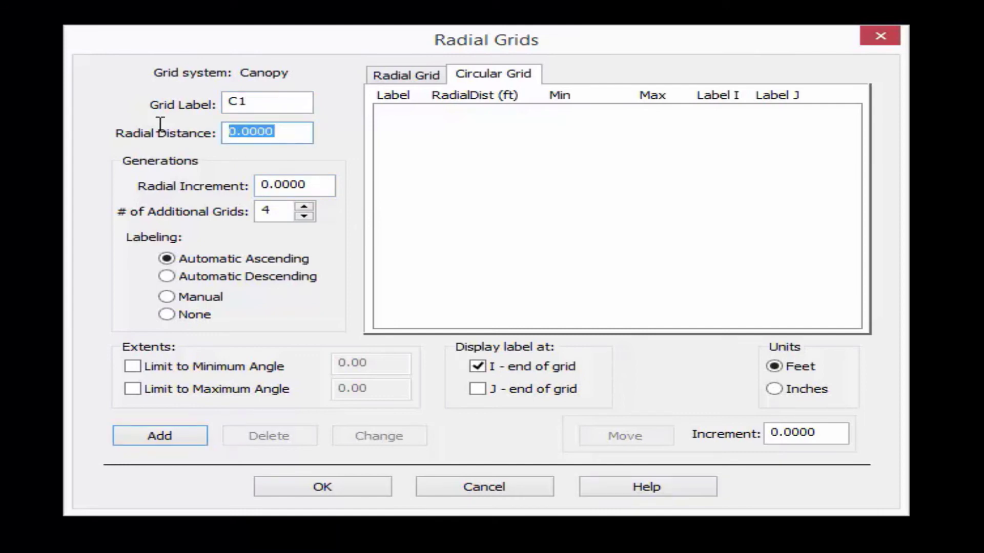
text(26.5)
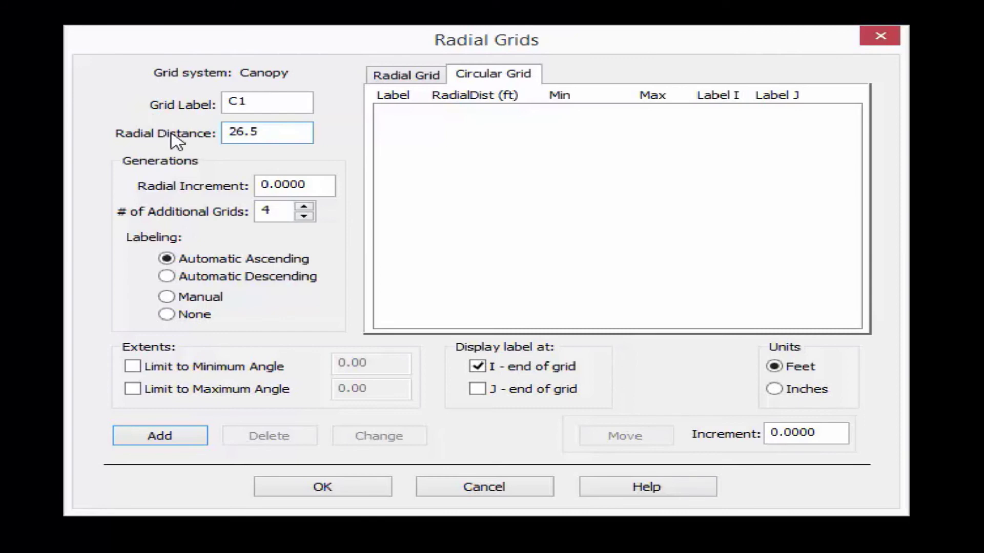
click(301, 216)
click(304, 215)
click(304, 216)
click(304, 216)
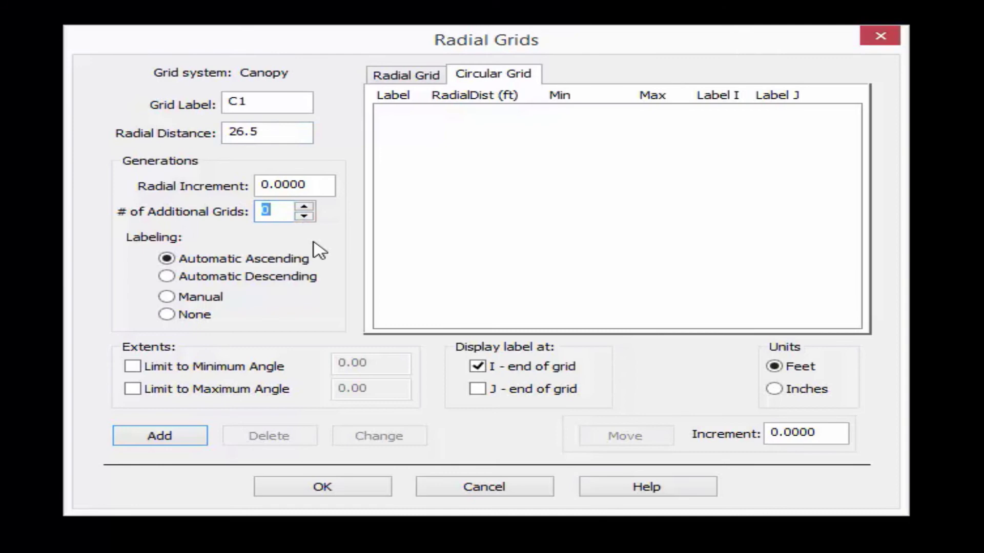
click(160, 436)
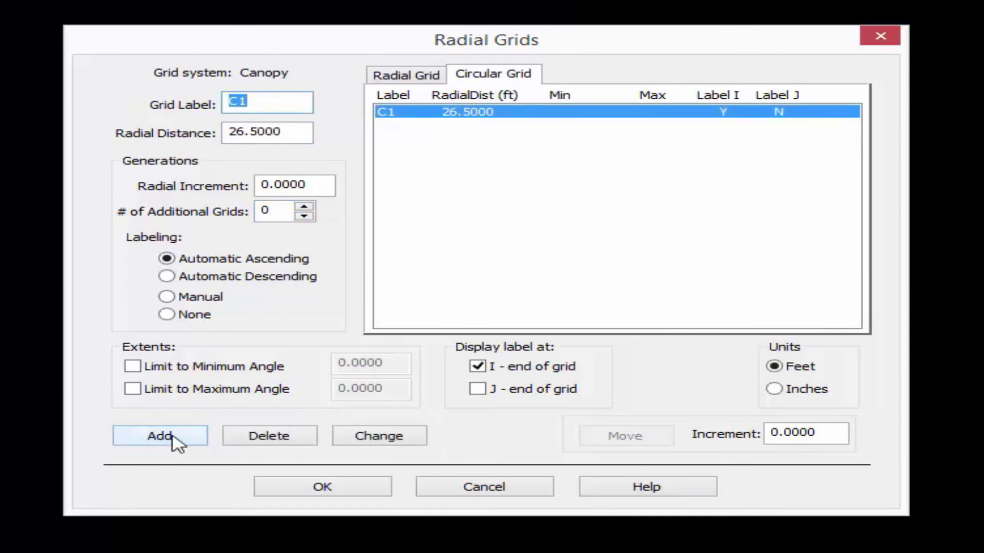
click(298, 489)
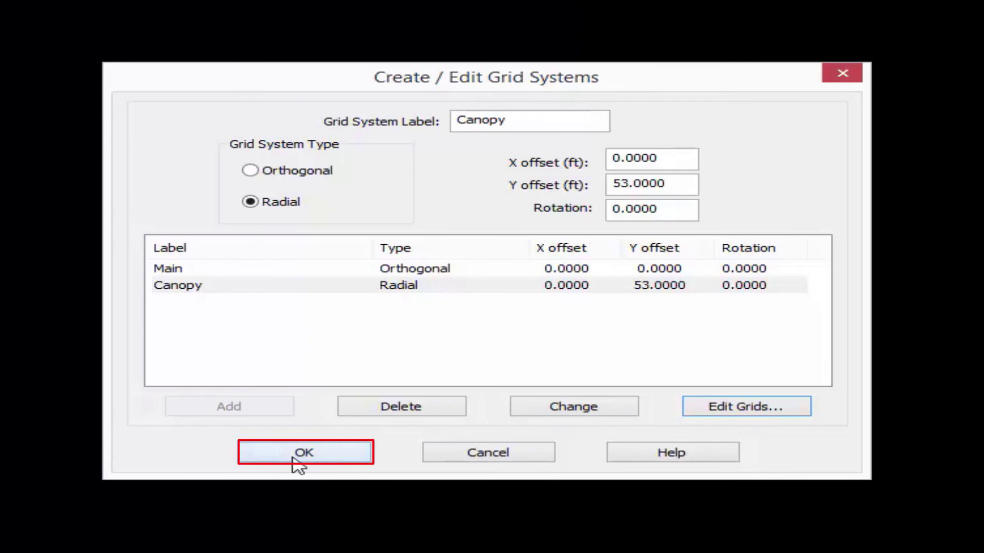
click(296, 457)
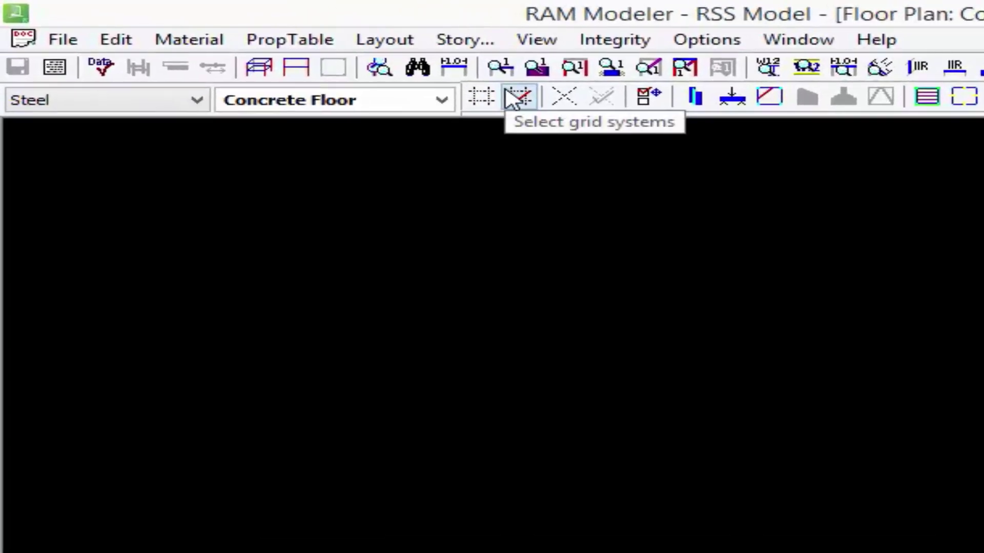
Assign the Main and Canopy grid systems to Concrete Floor
click(517, 96)
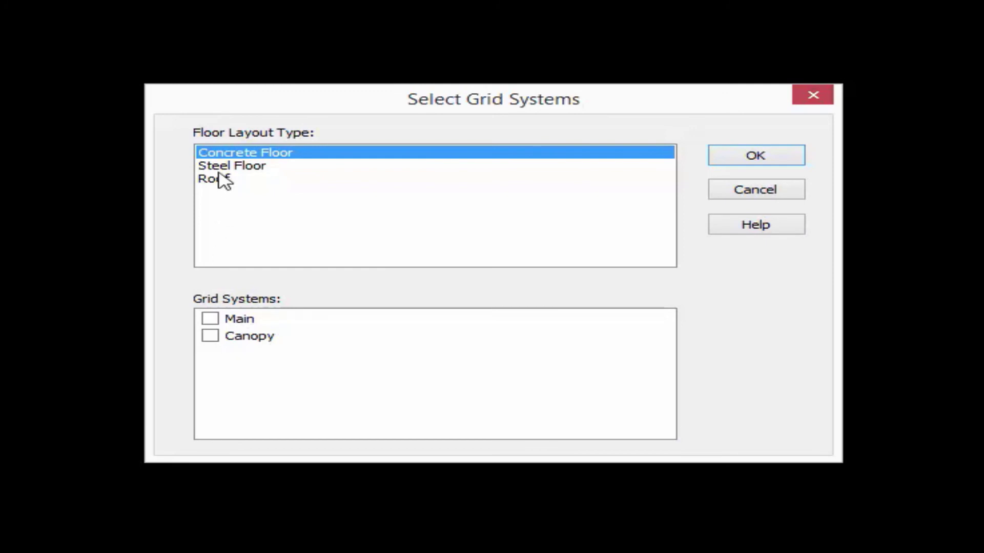
click(210, 319)
click(210, 337)
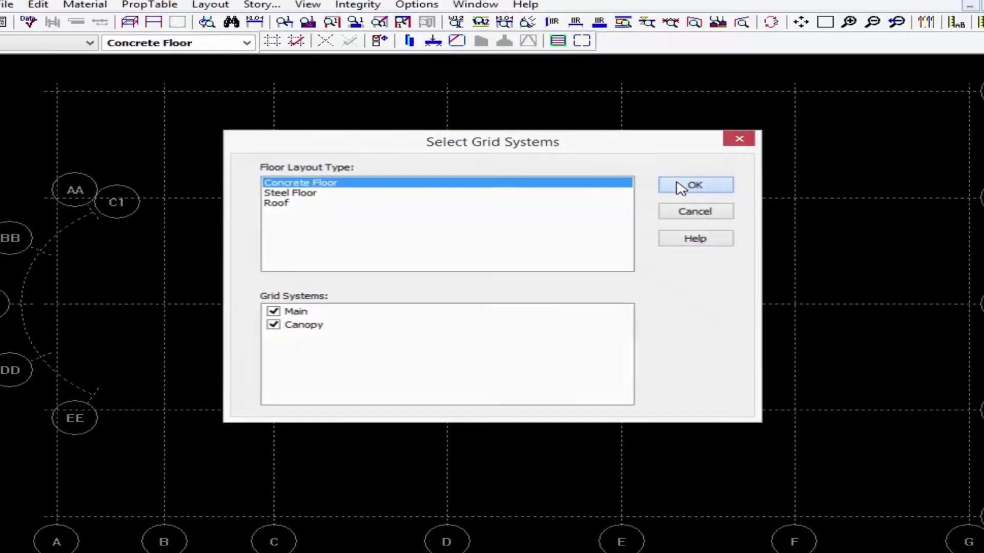
click(736, 157)
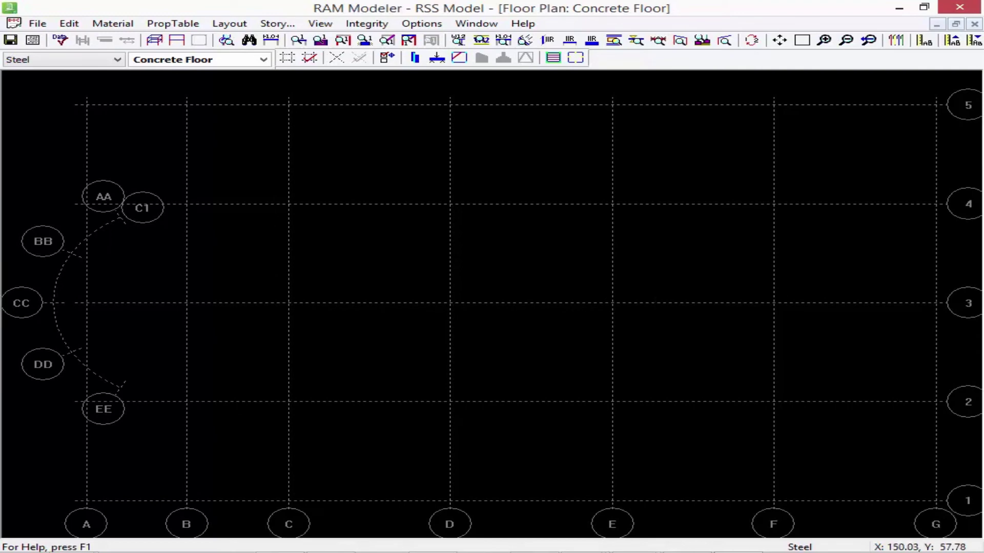
Assign only the Main grid system to Steel Floor and view the Steel Floor plan
click(378, 71)
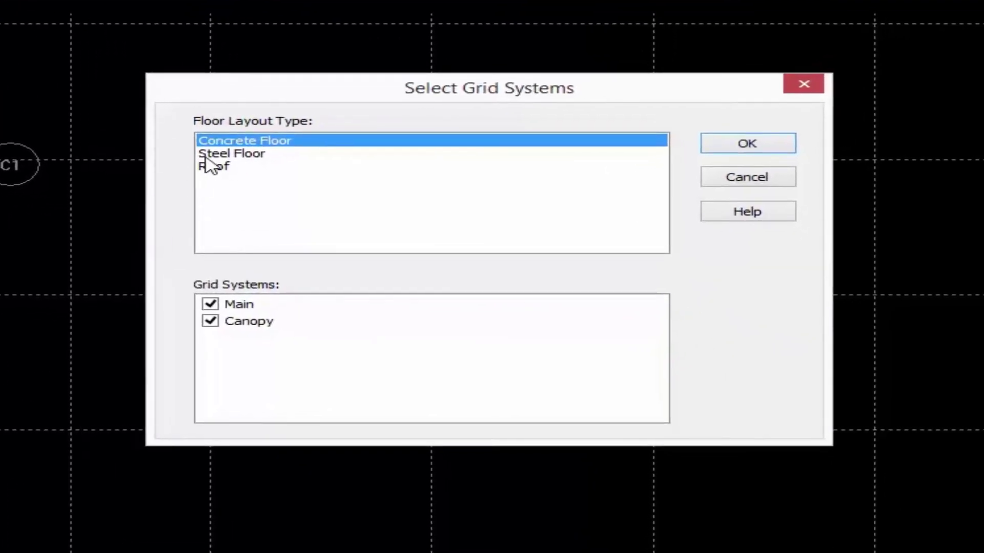
click(207, 154)
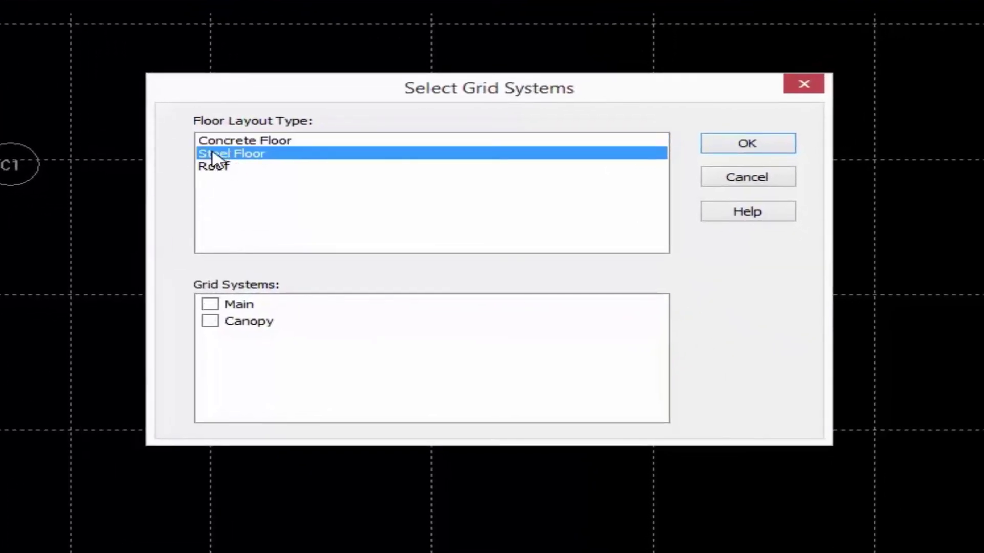
click(210, 305)
click(725, 145)
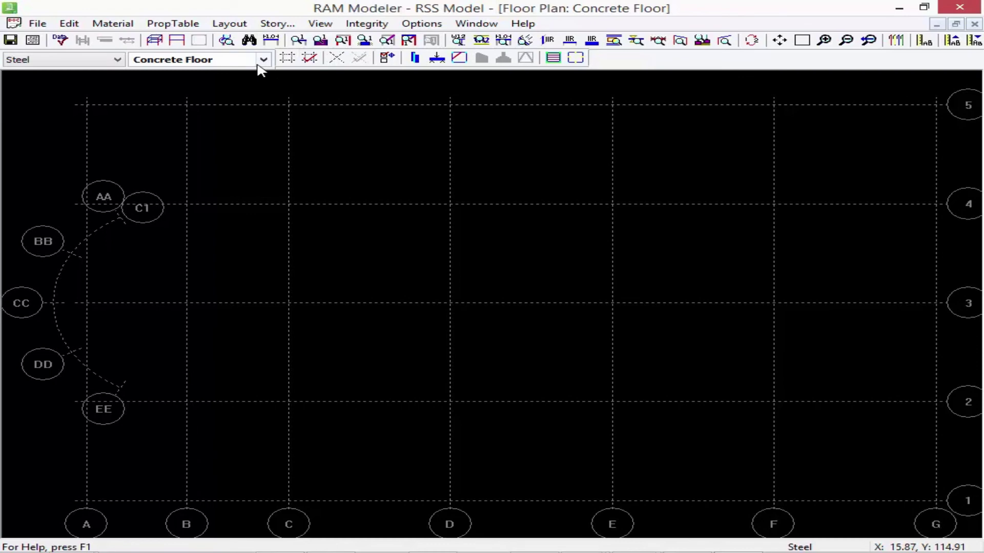
click(263, 60)
click(222, 84)
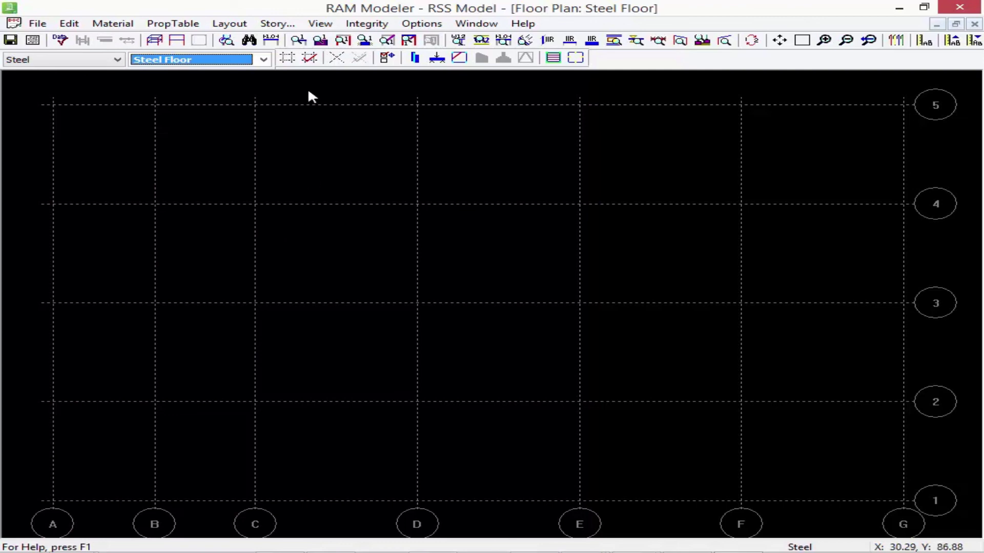
Switch back to Concrete Floor, review the grid systems unchanged, and save the model
click(263, 60)
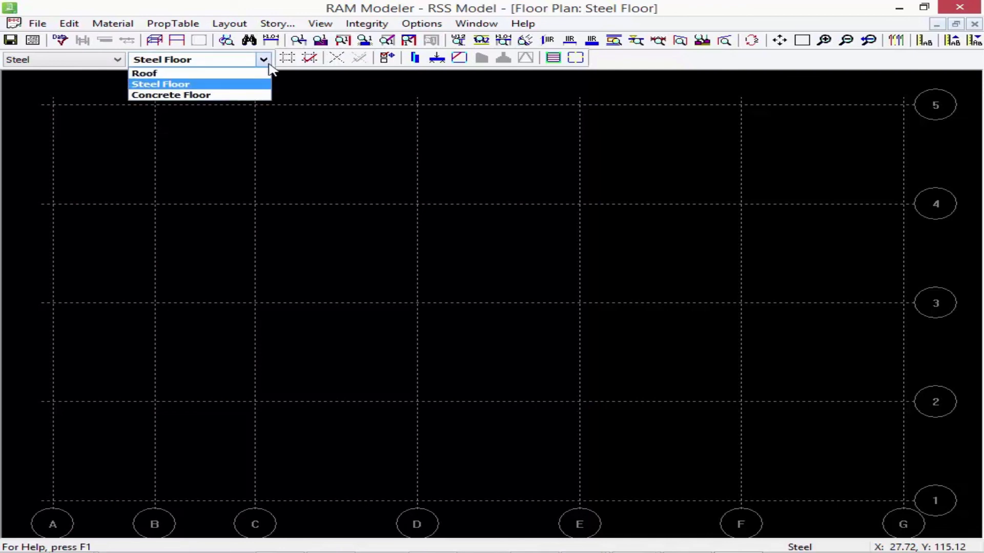
click(233, 95)
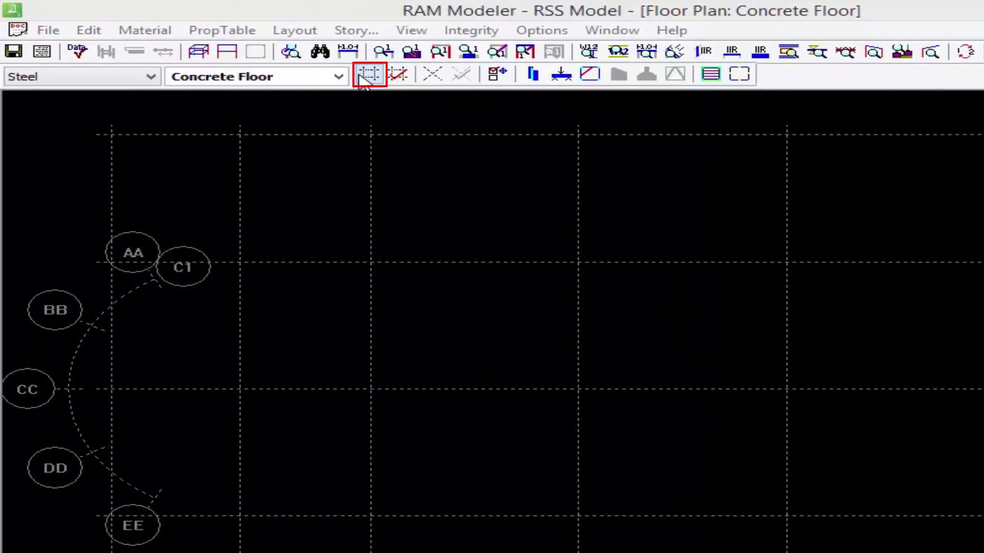
click(364, 76)
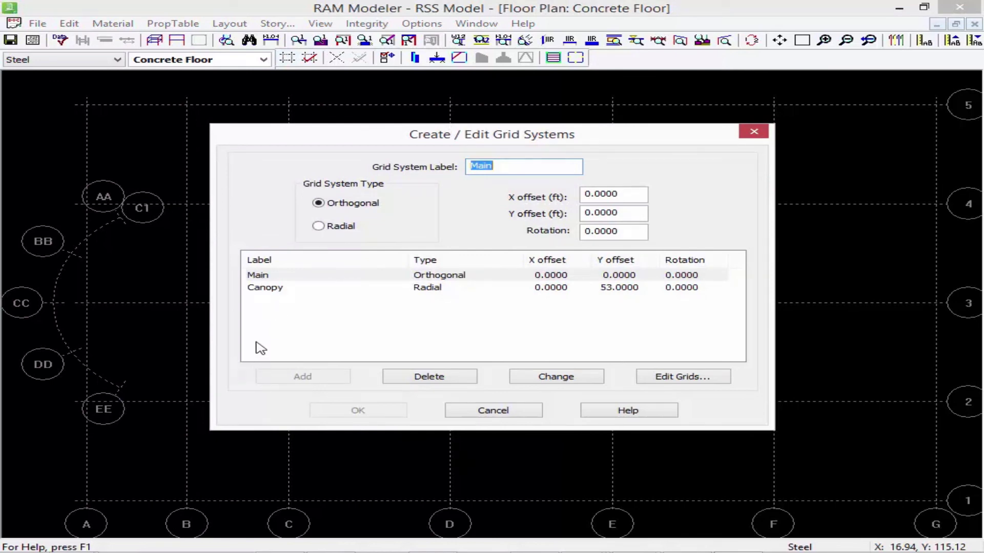
click(471, 409)
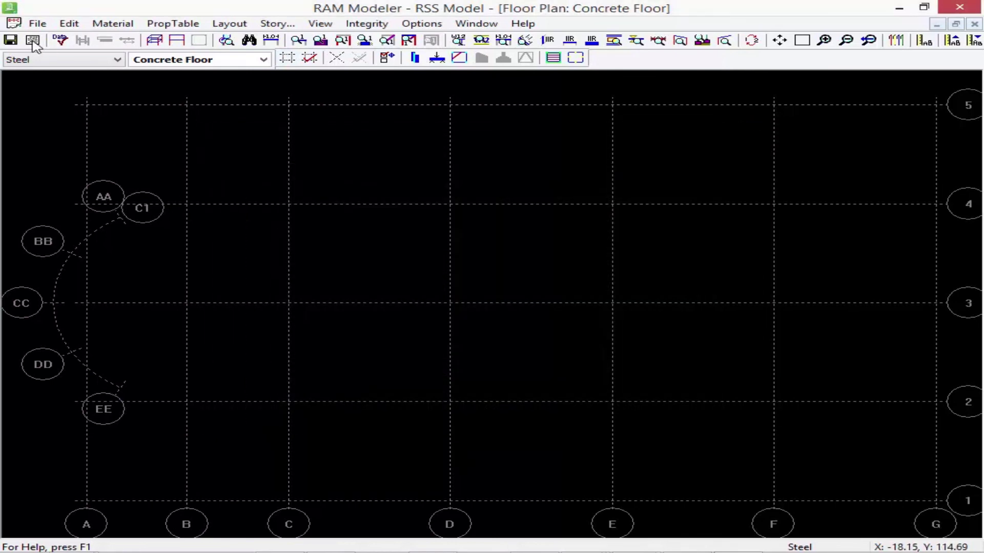
click(10, 40)
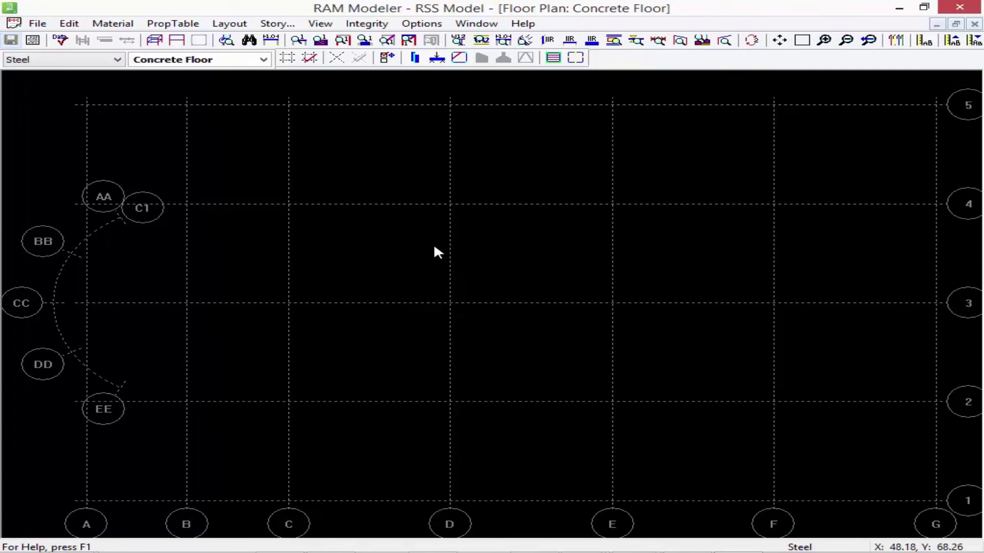